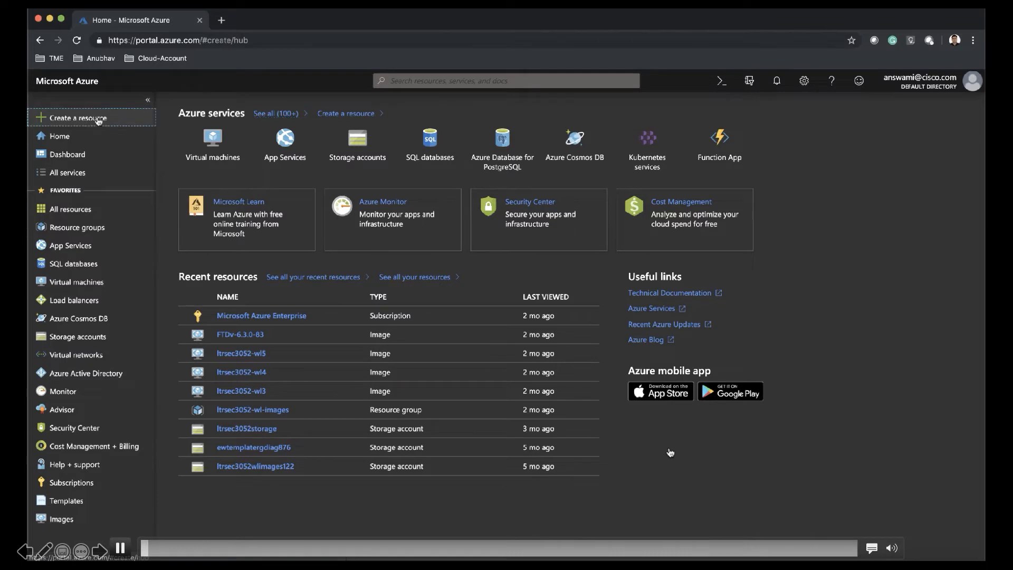
- Search the Marketplace for 'Cisco Firepower' and pick the Cisco Firepower Management Center Virtual (FMCv) offering
type("Cisco")
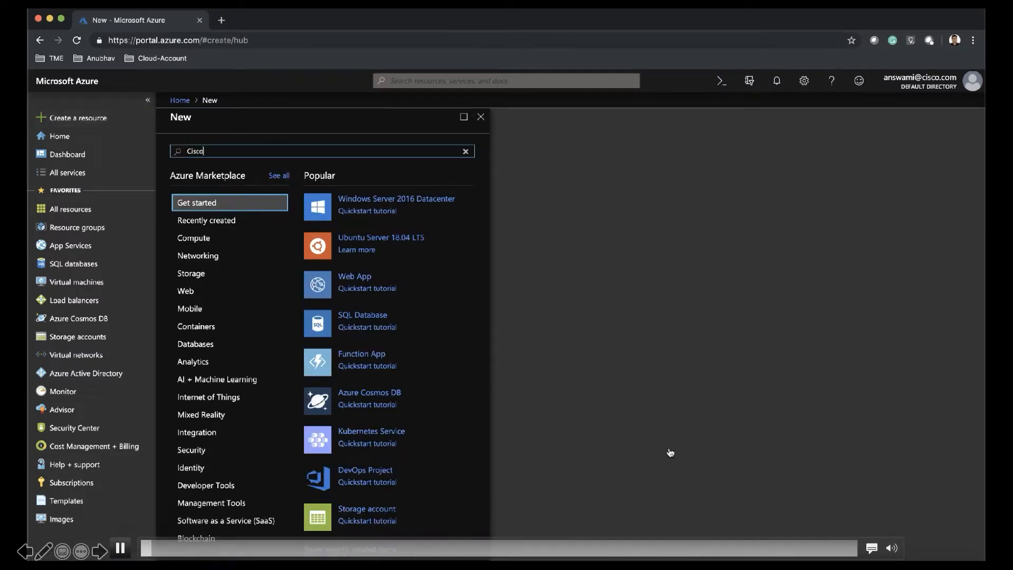
type(" Fire")
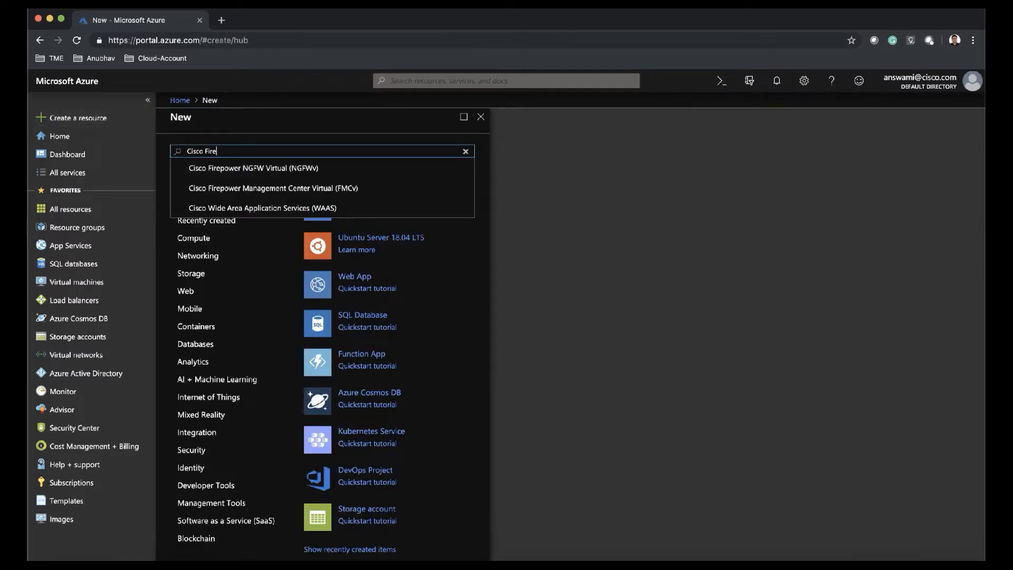
type("power")
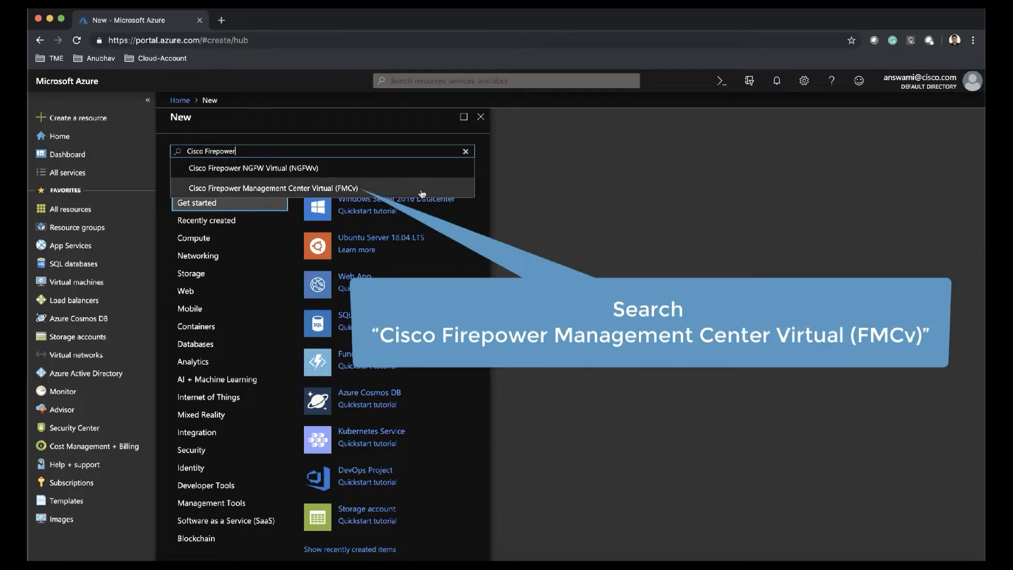
left_click(422, 190)
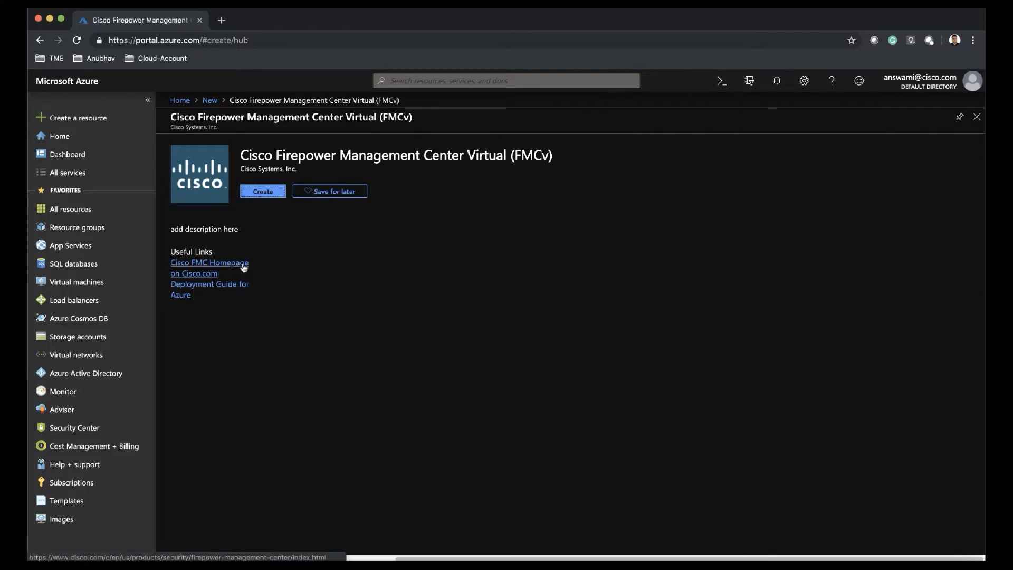
- Start the FMCv creation with VM name 'answami', version 6.4.0-102, username 'answami' and password authentication
left_click(264, 191)
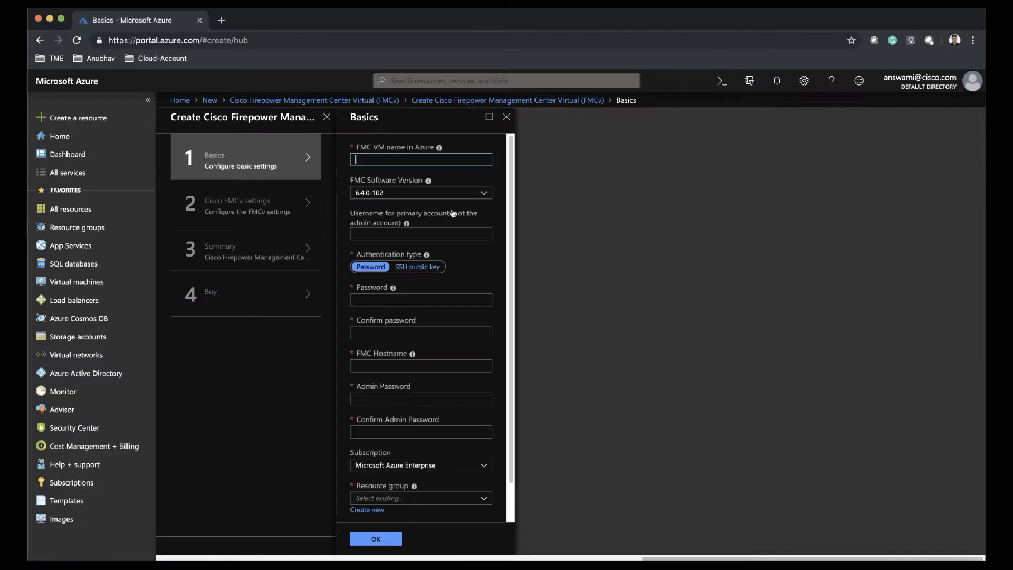
type("answami-fmcv01")
left_click(428, 192)
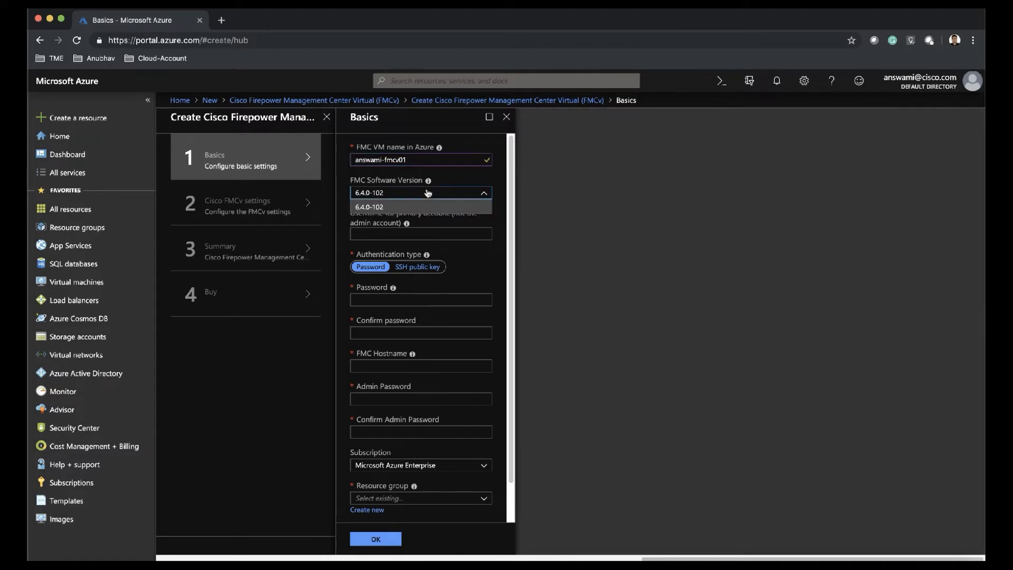
left_click(414, 233)
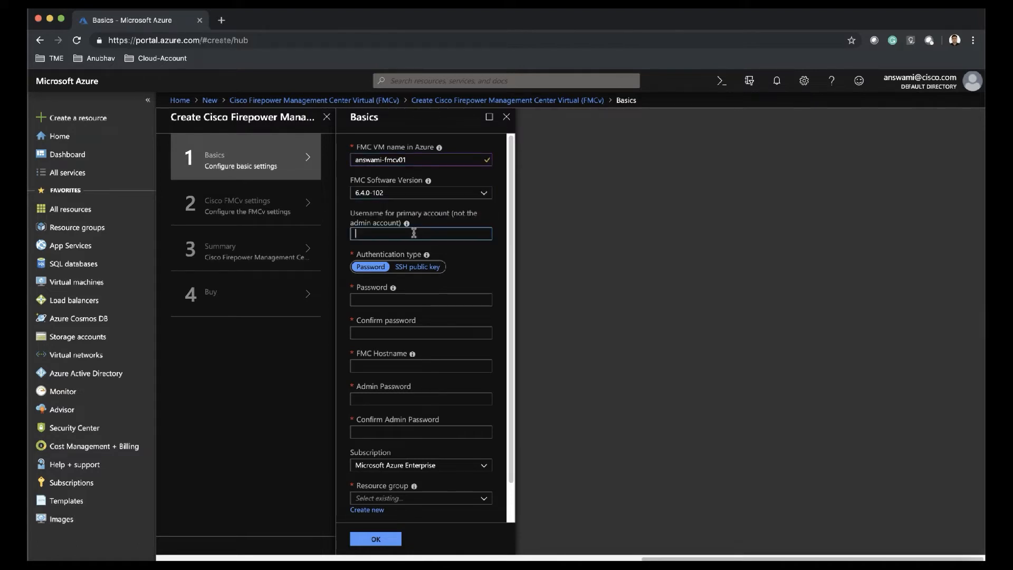
type("answami")
left_click(371, 266)
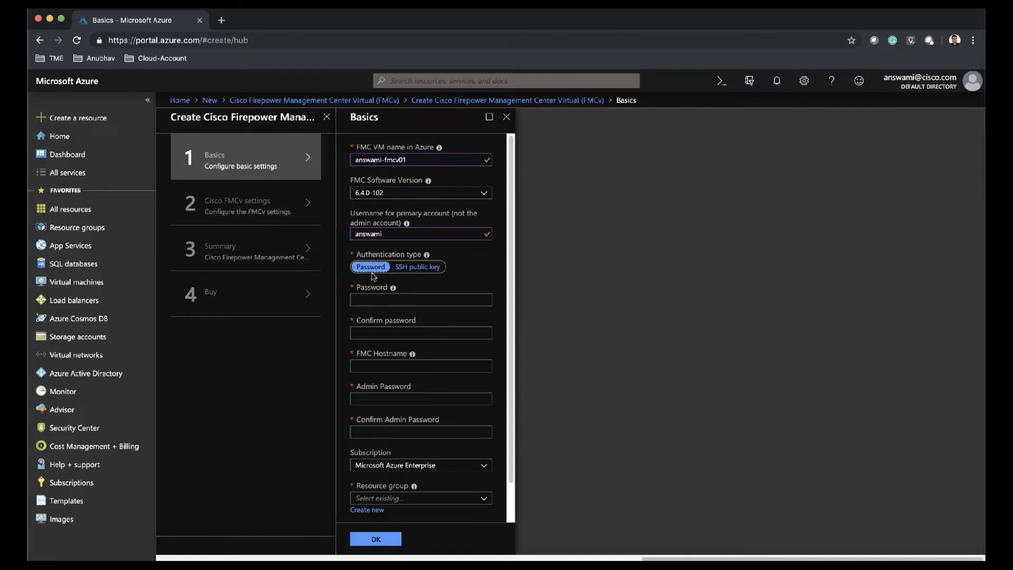
- Enter and confirm the account password, set hostname 'answami-fmcv01', and enter and confirm the admin password
left_click(373, 296)
type("••••••••••")
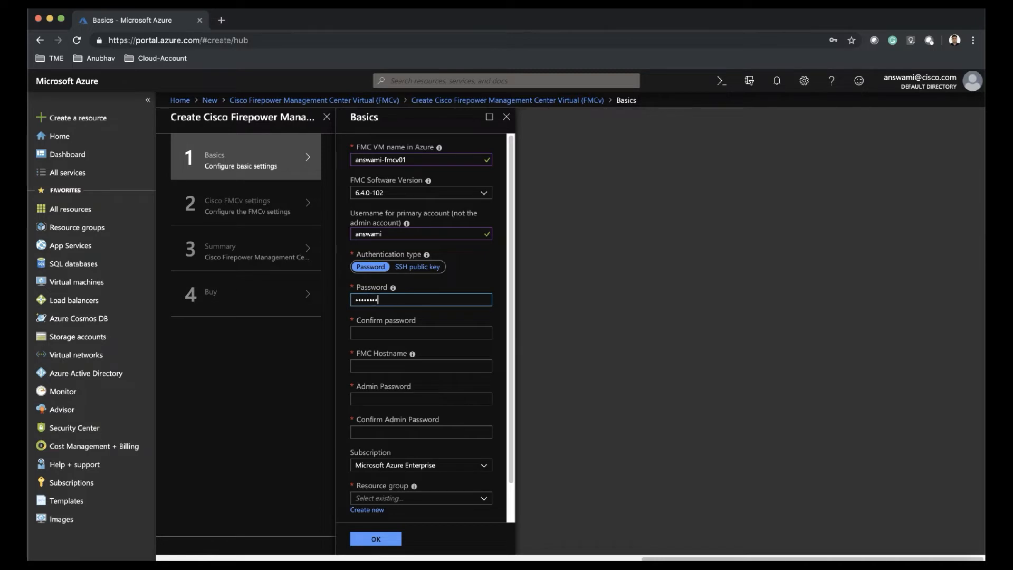
type("••")
key("Tab")
type("•")
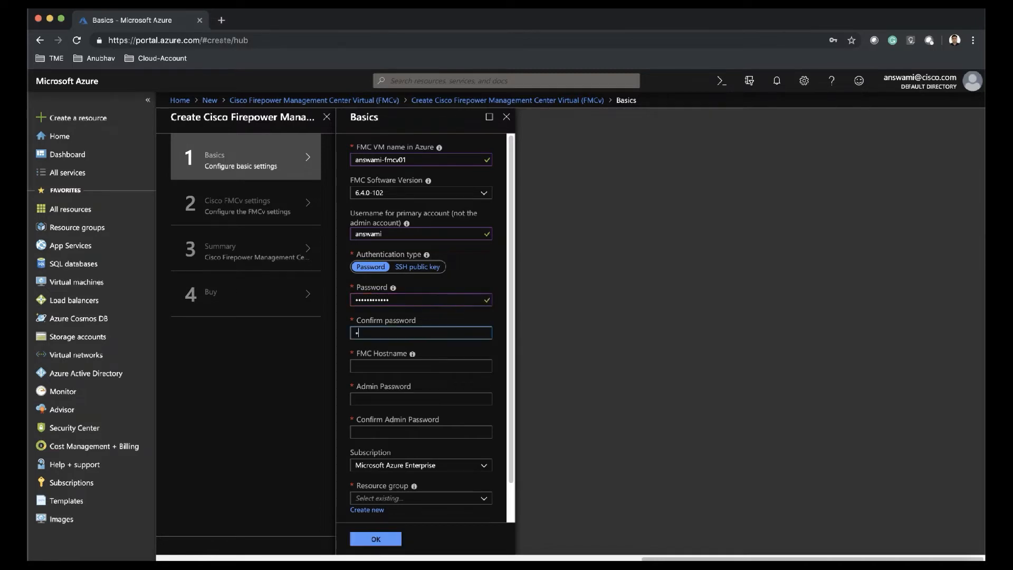
type("•••••••••••")
key("Tab")
type("answa")
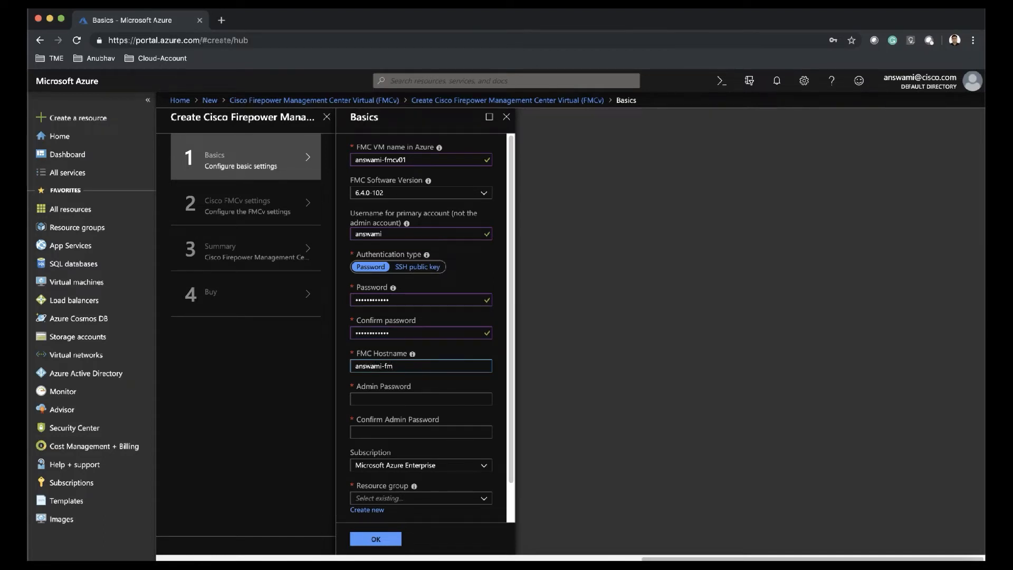
type("mi-fmcv01")
key("Tab")
type("••••••••")
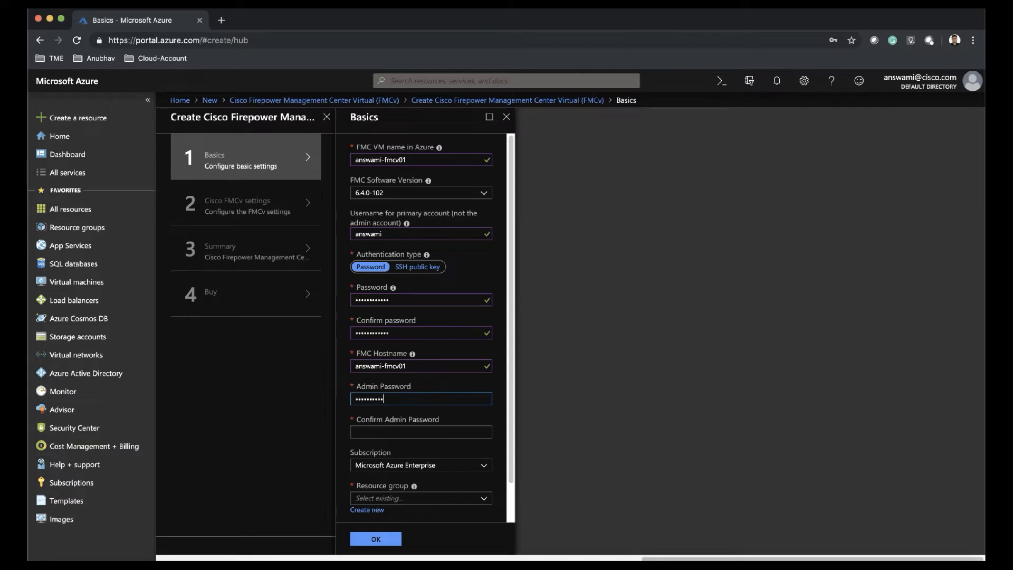
type("••••")
key("Tab")
type("•")
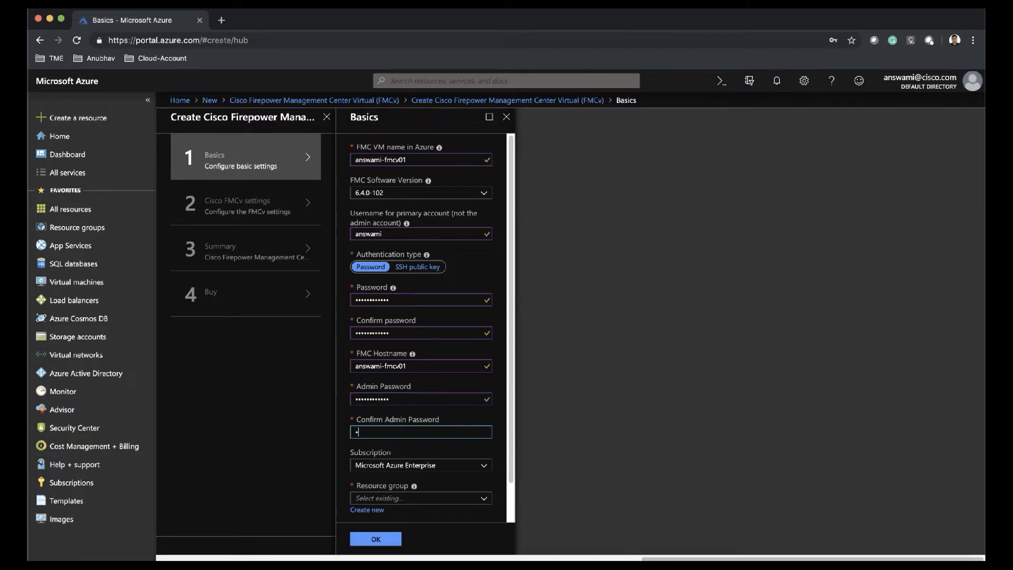
type("••••••")
- Keep Microsoft Azure Enterprise as the subscription
left_click(405, 464)
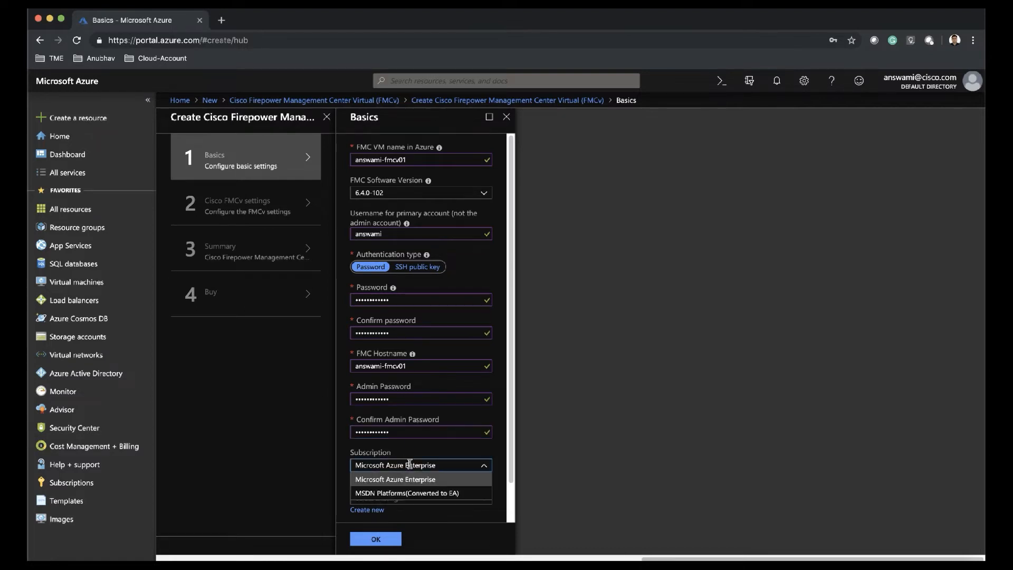
left_click(410, 479)
scroll(512, 434, "down", 1)
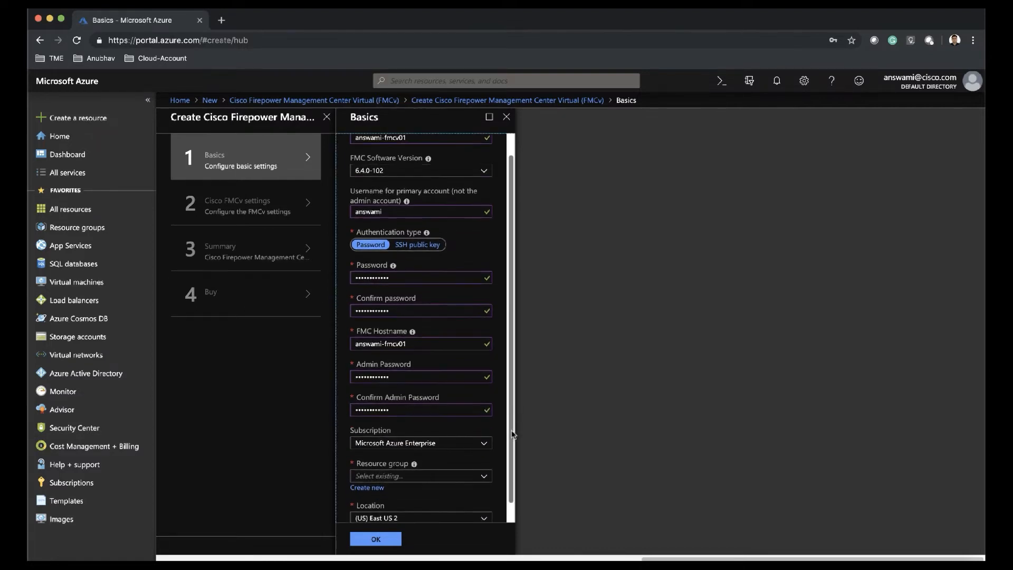
scroll(513, 434, "down", 1)
- Create the new resource group answami-fmc and keep (US) East US 2 as the location
left_click(377, 469)
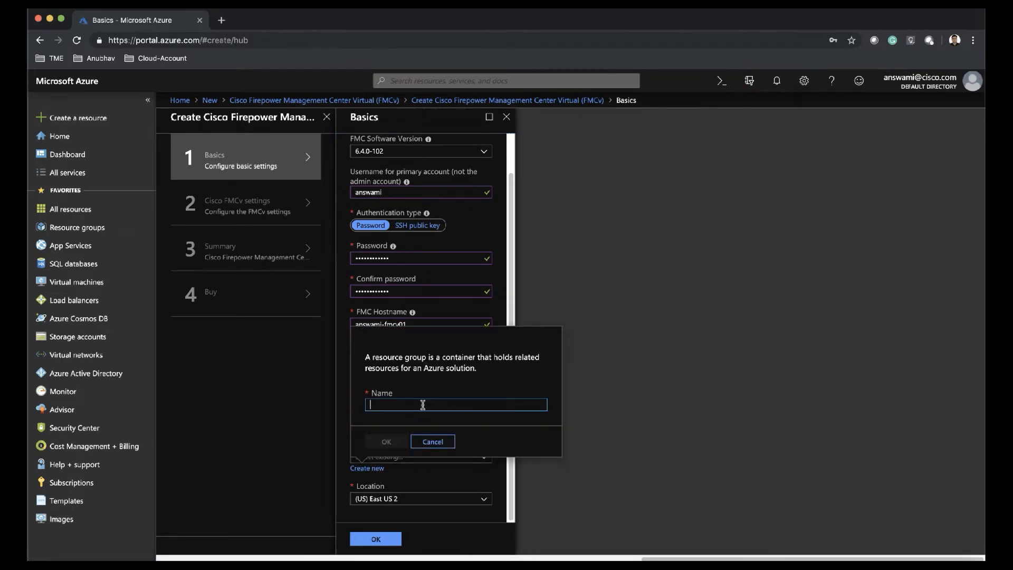
type("answamip")
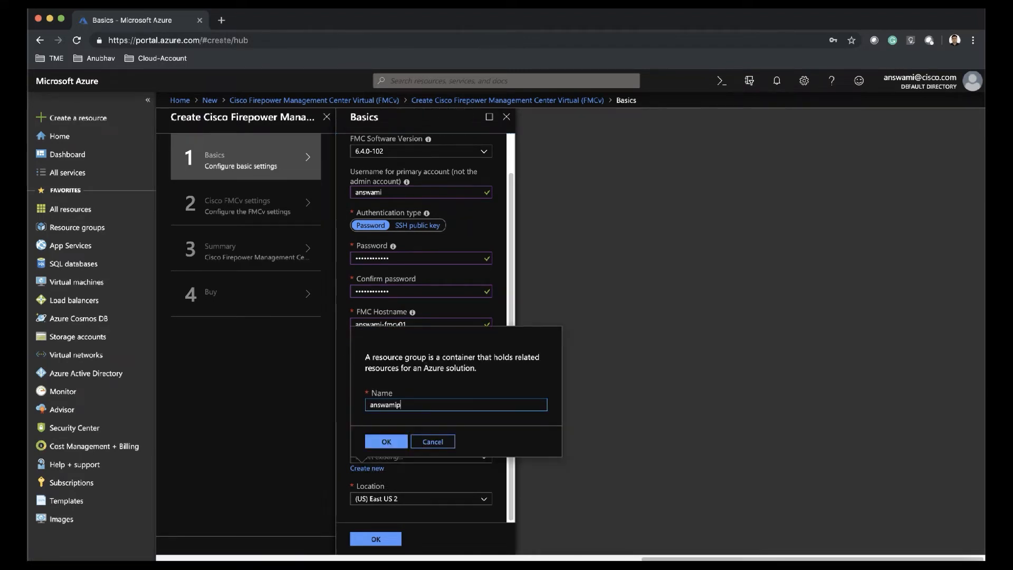
key("BackSpace")
type("-fmc")
left_click(394, 441)
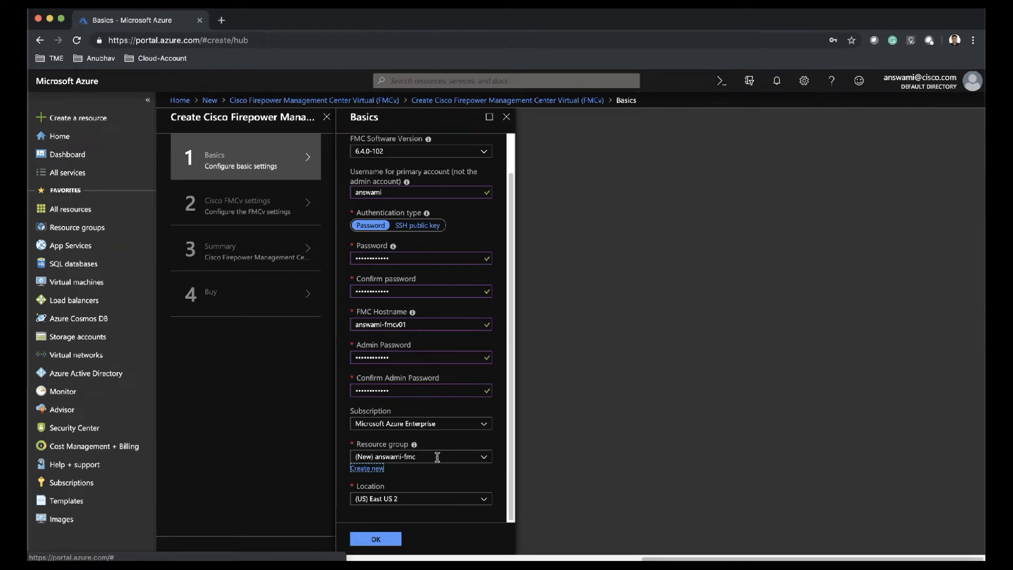
left_click(483, 459)
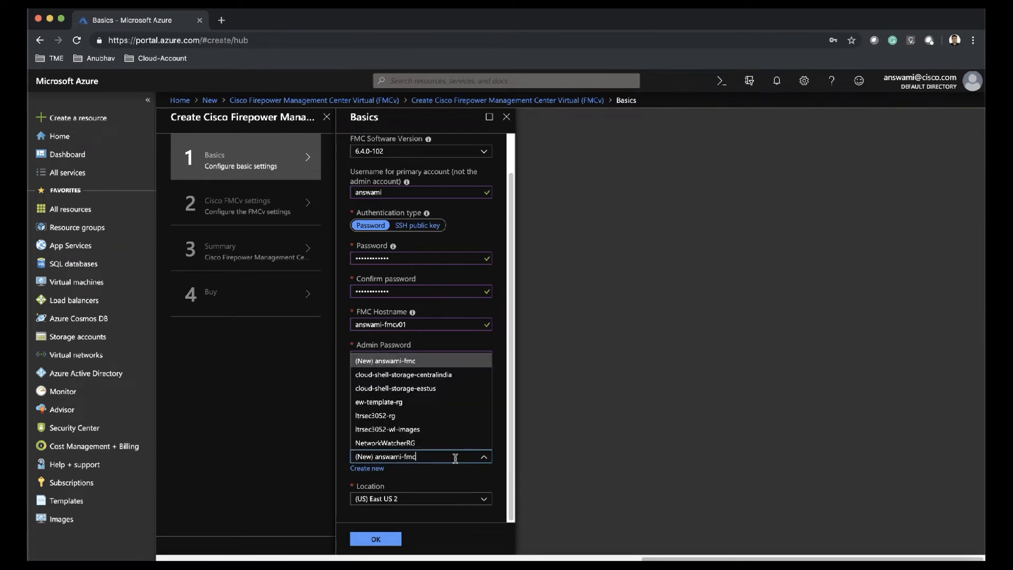
left_click(453, 479)
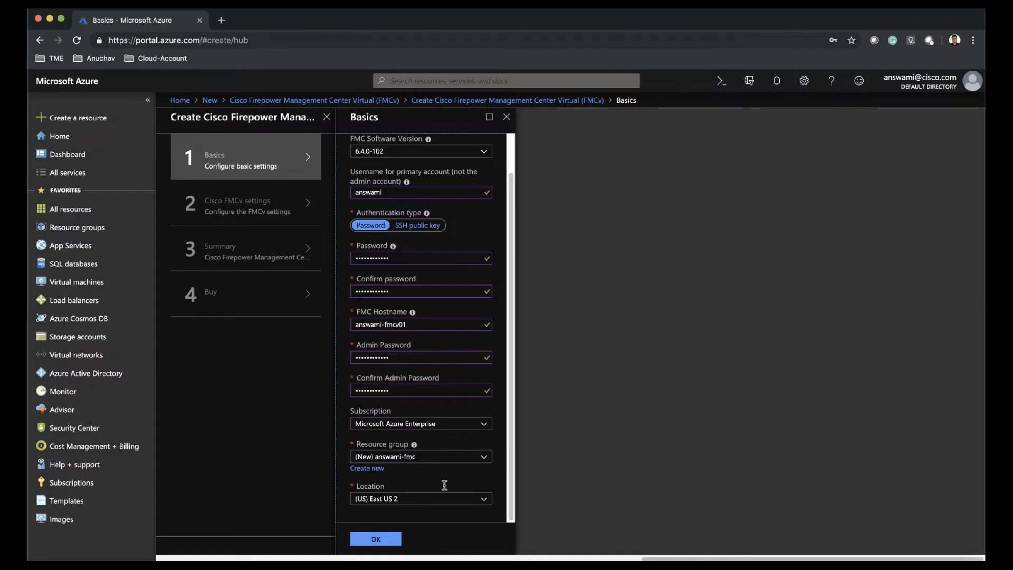
left_click(483, 501)
left_click(485, 502)
- Submit the Basics and keep Standard D4 v2 as the VM size
left_click(397, 540)
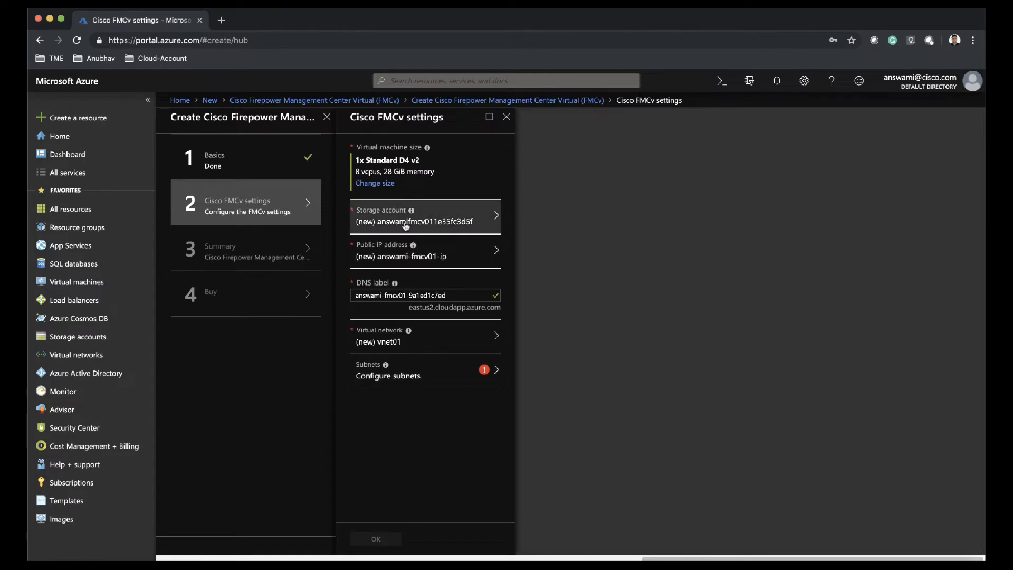
left_click(385, 186)
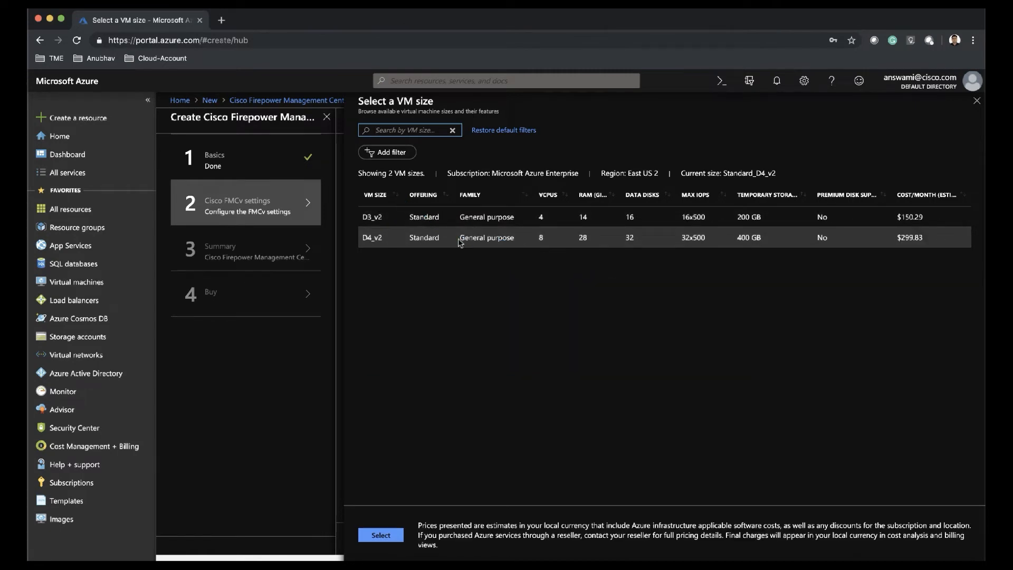
left_click(384, 535)
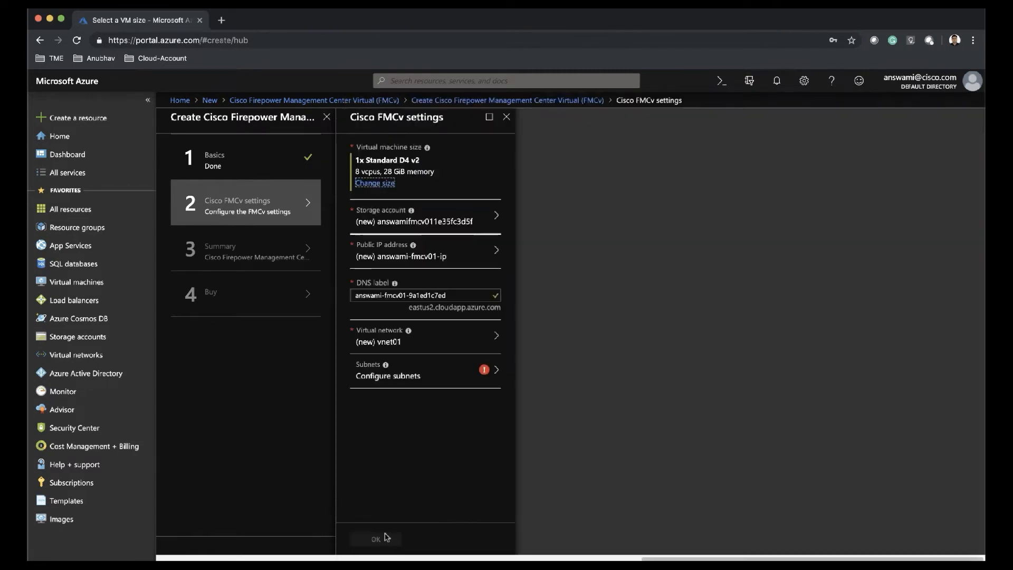
- Remove the random suffix from the new storage account name and confirm it
left_click(422, 217)
left_click_drag(626, 166, 581, 167)
key("BackSpace")
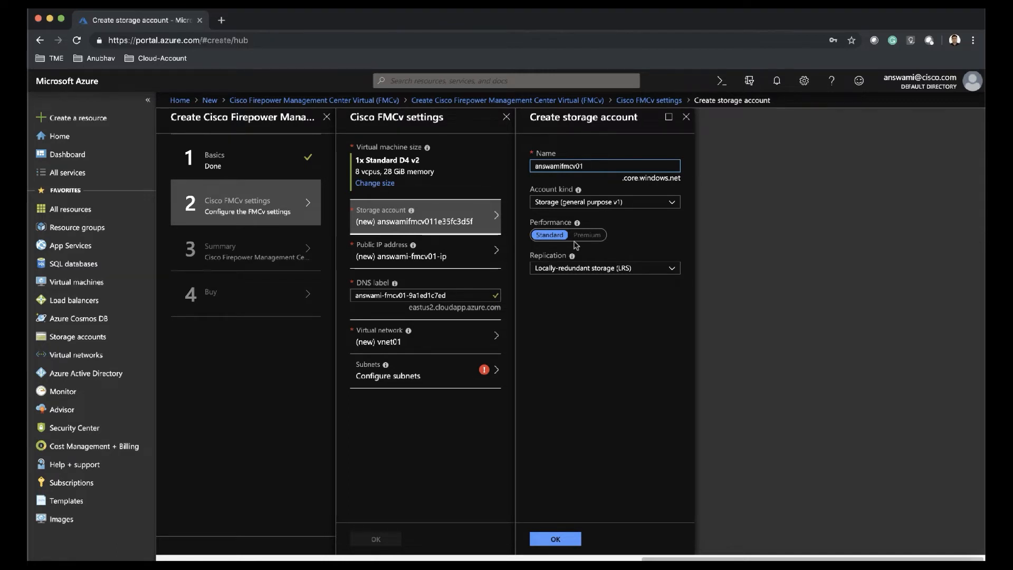
left_click(571, 538)
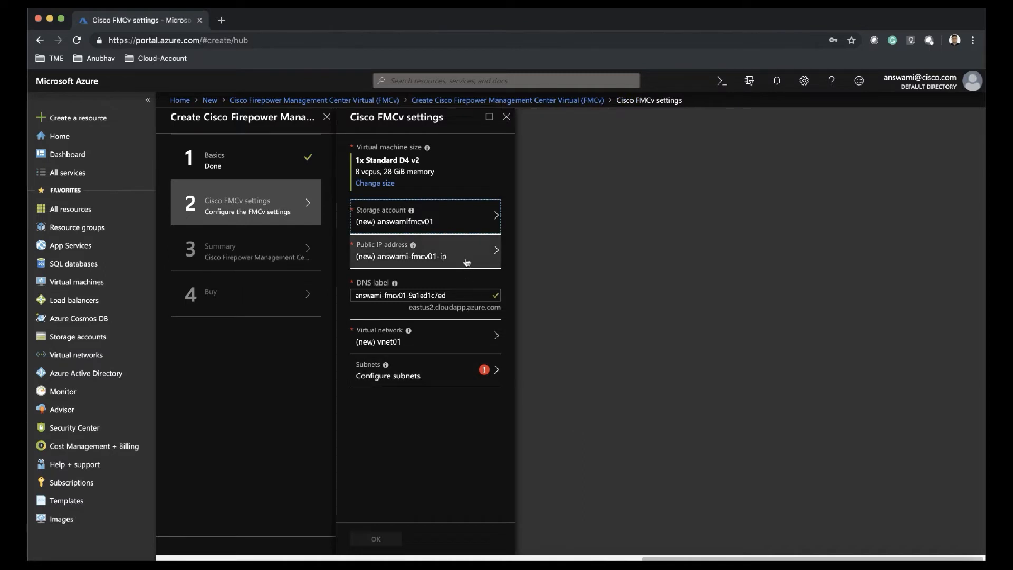
- Create the Basic public IP answami-fmcv01-ip with static assignment
left_click(467, 262)
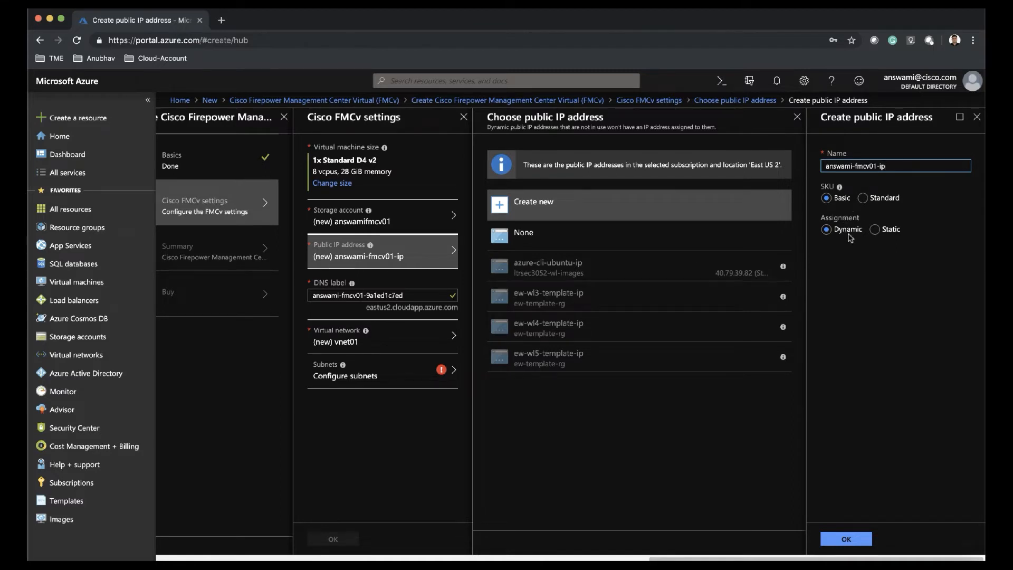
left_click(874, 230)
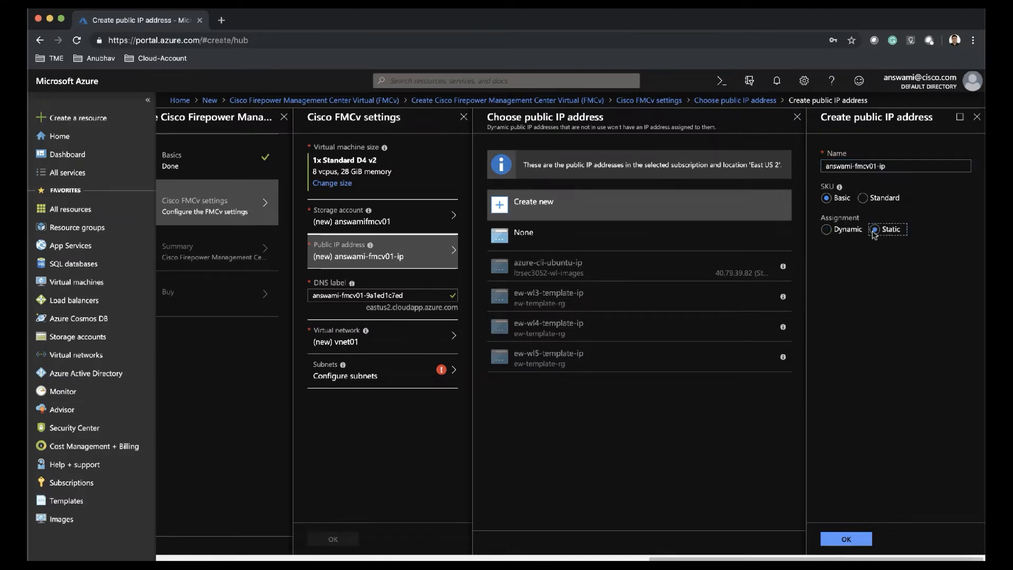
left_click(846, 539)
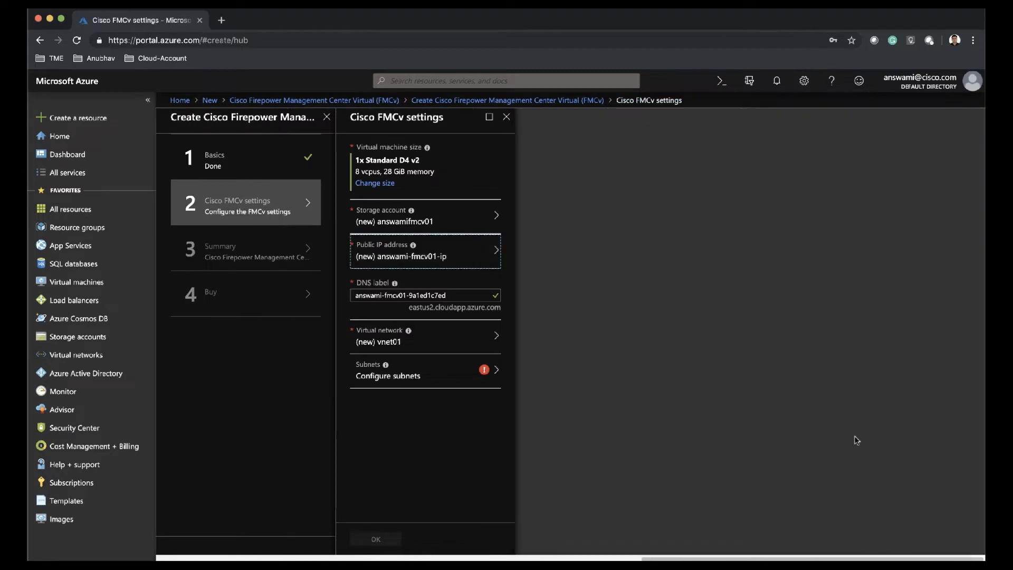
- Shorten the DNS label to answami-fmcv01 and create virtual network answami-vnet01 with address space 10.82.0.0/16
left_click(455, 296)
key("BackSpace")
key("BackSpace")
key("BackSpace")
key("BackSpace")
key("BackSpace")
key("BackSpace")
key("BackSpace")
key("BackSpace")
key("BackSpace")
key("BackSpace")
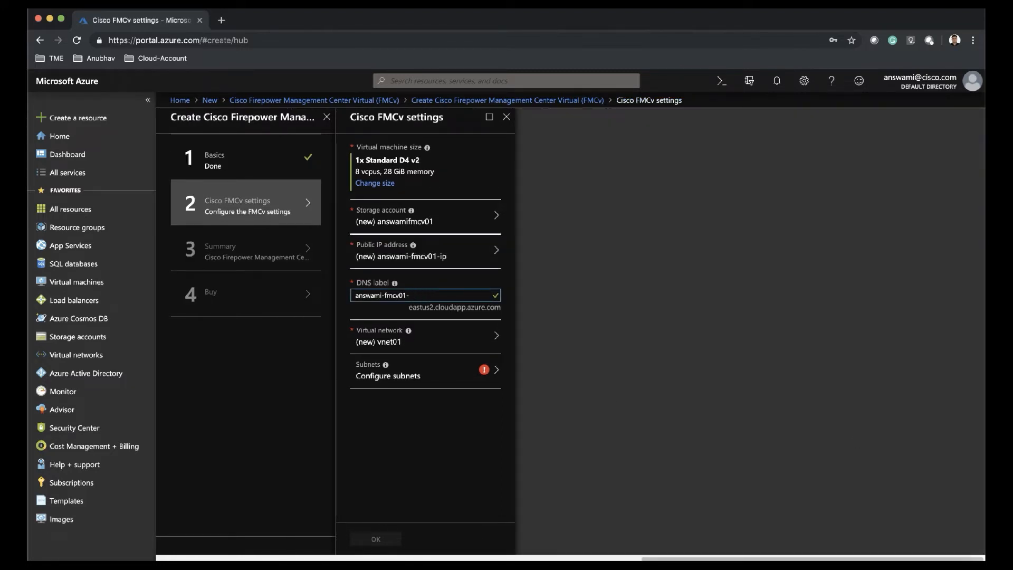
left_click(454, 344)
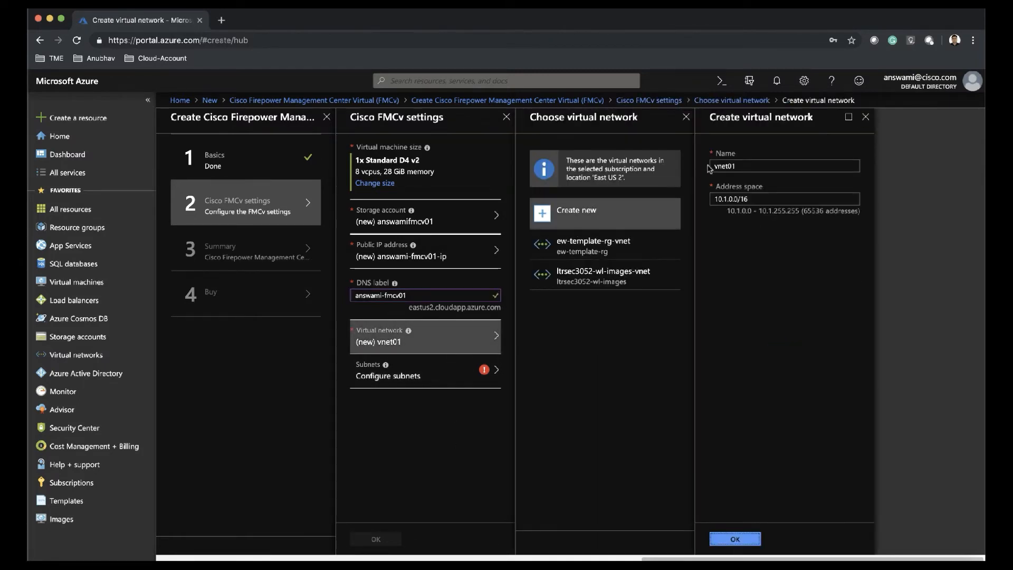
left_click(713, 165)
type("answ")
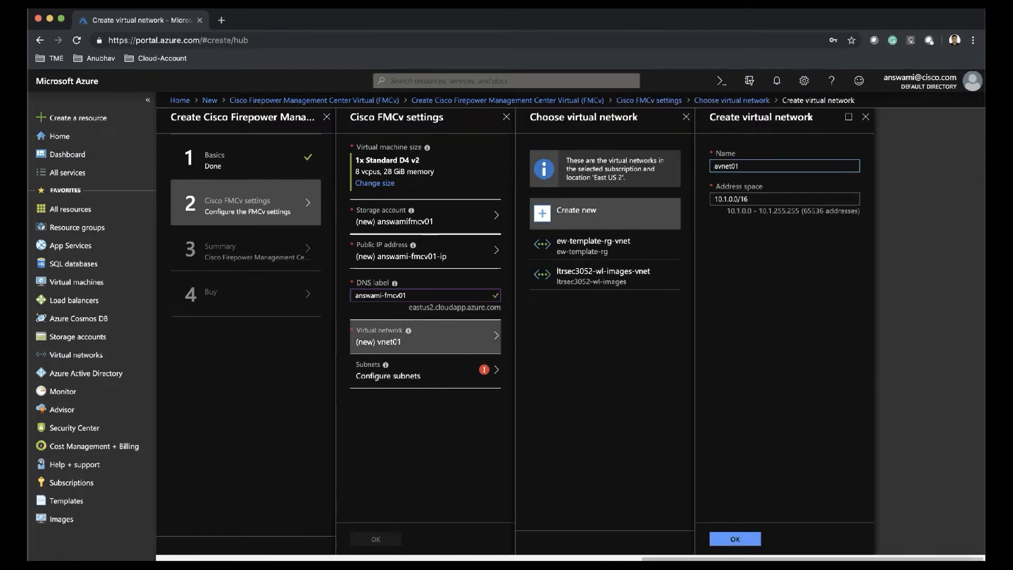
type("ami-")
left_click(727, 199)
key("BackSpace")
type("92")
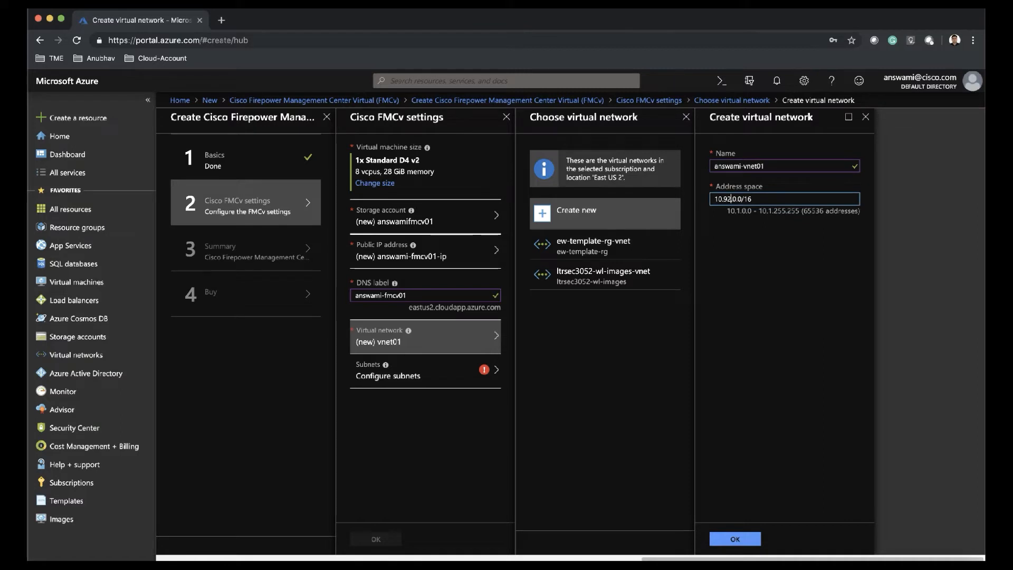
key("BackSpace")
key("BackSpace")
type("82")
left_click(784, 342)
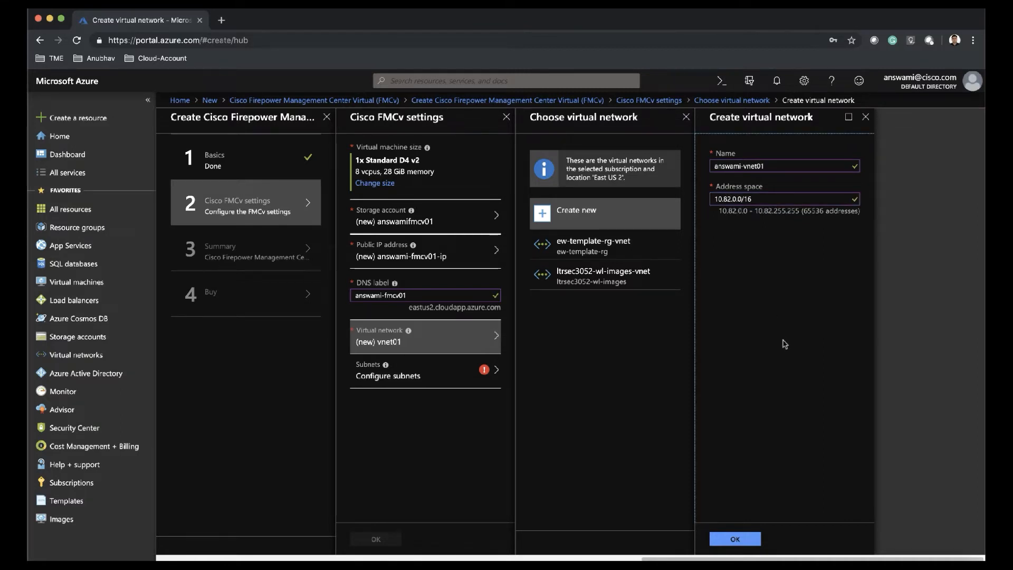
left_click(752, 543)
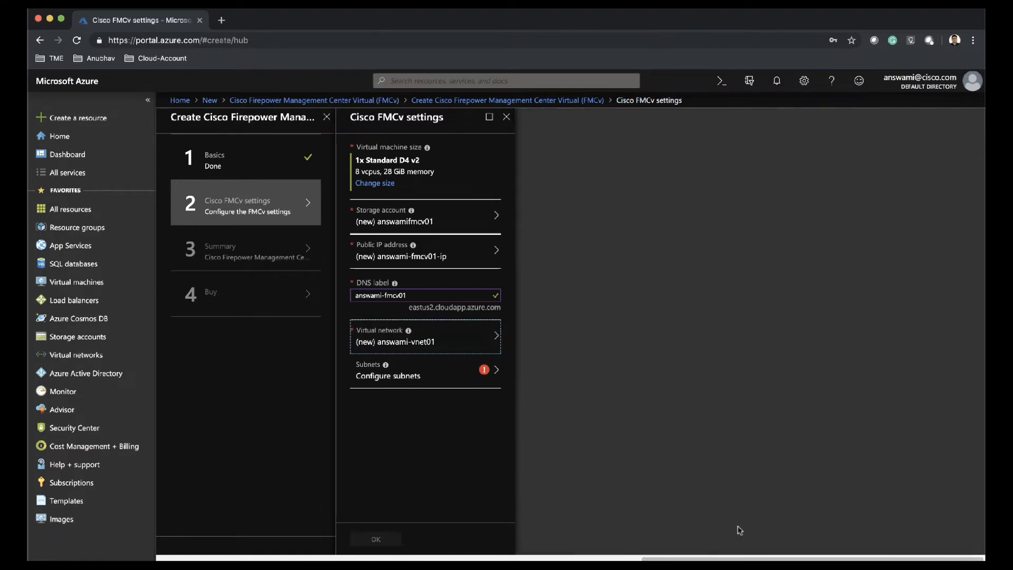
- Name the subnet 'management', save it, and complete the FMCv settings
left_click(430, 378)
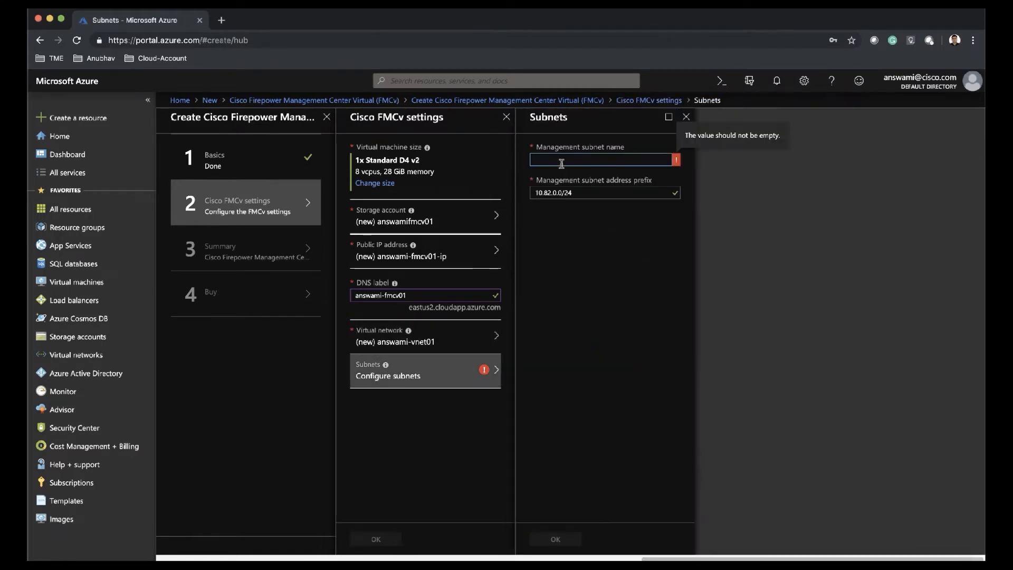
left_click(562, 162)
type("management")
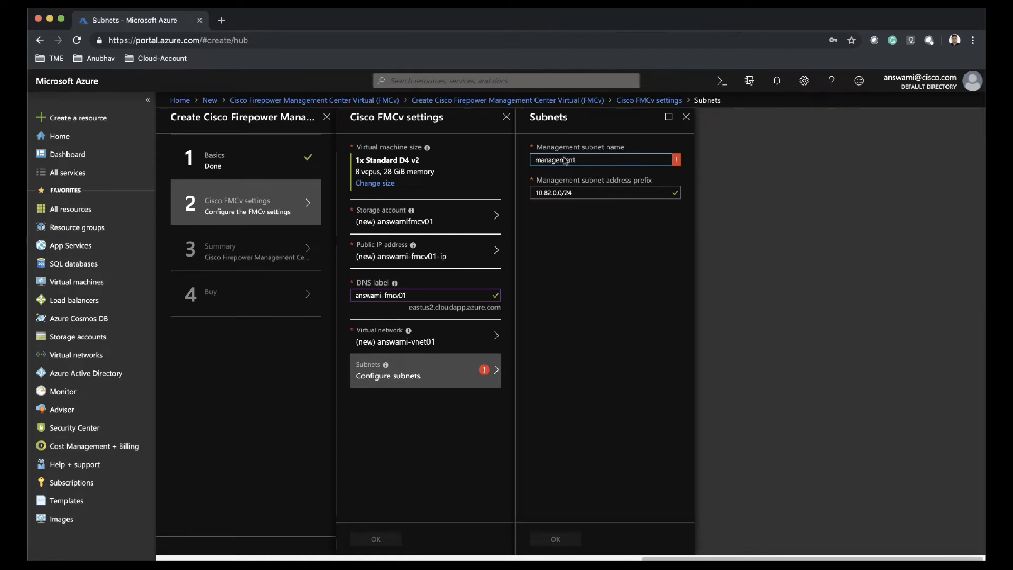
left_click(577, 233)
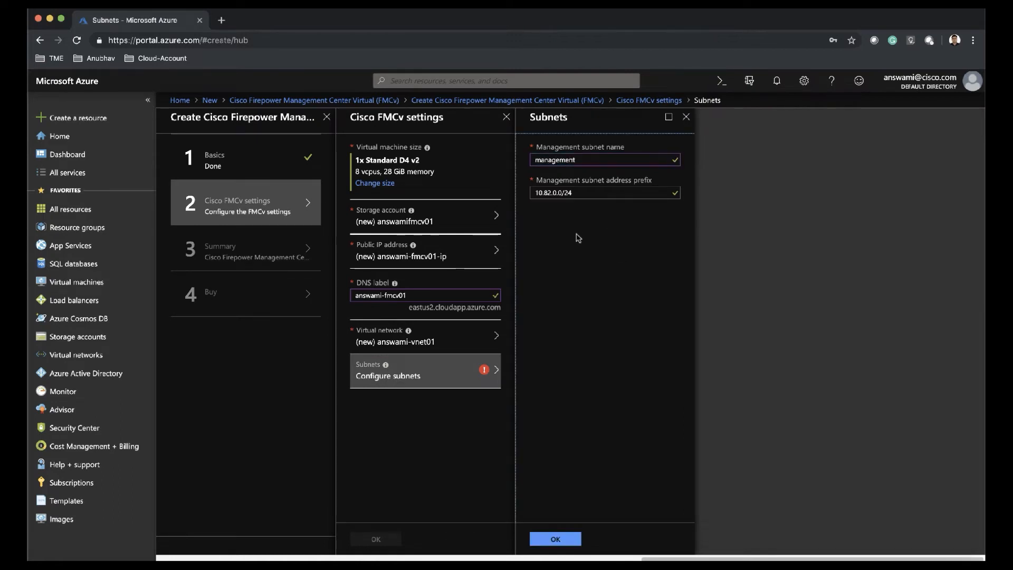
left_click(565, 540)
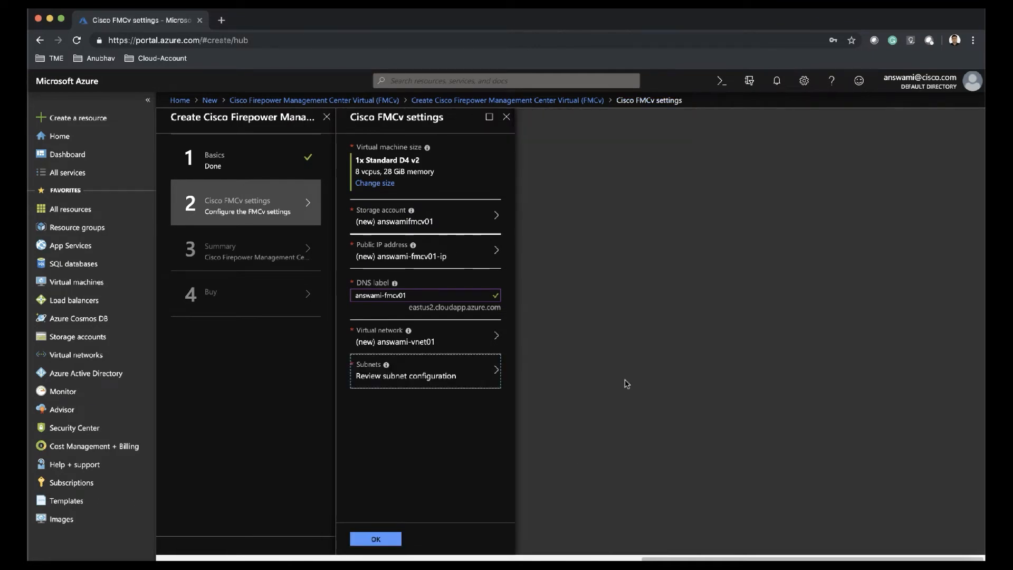
left_click(399, 541)
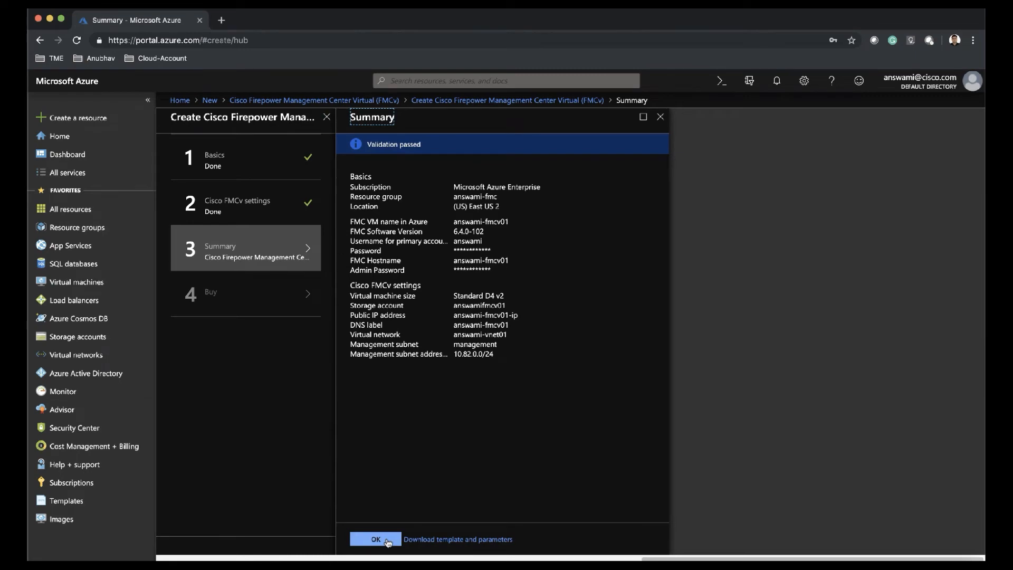
- Accept the validated summary, read through the terms of use, and create the FMCv deployment
left_click(375, 539)
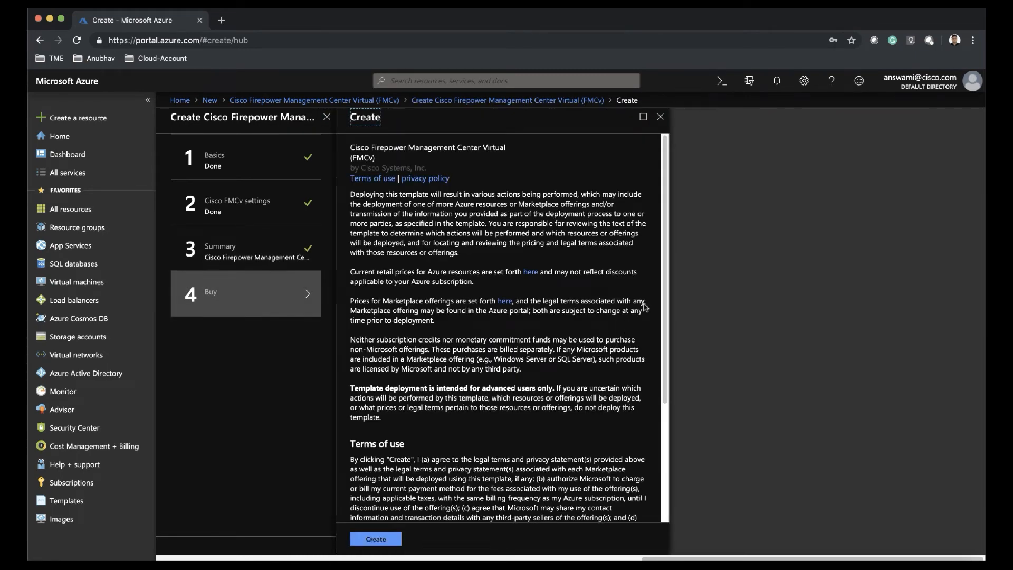
scroll(660, 323, "down", 2)
scroll(660, 323, "down", 4)
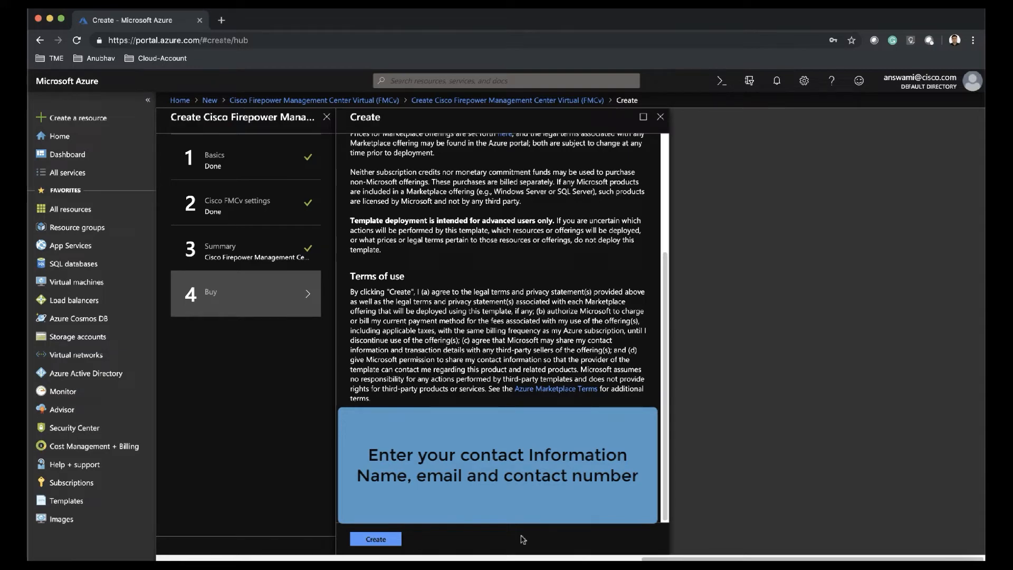
left_click(393, 543)
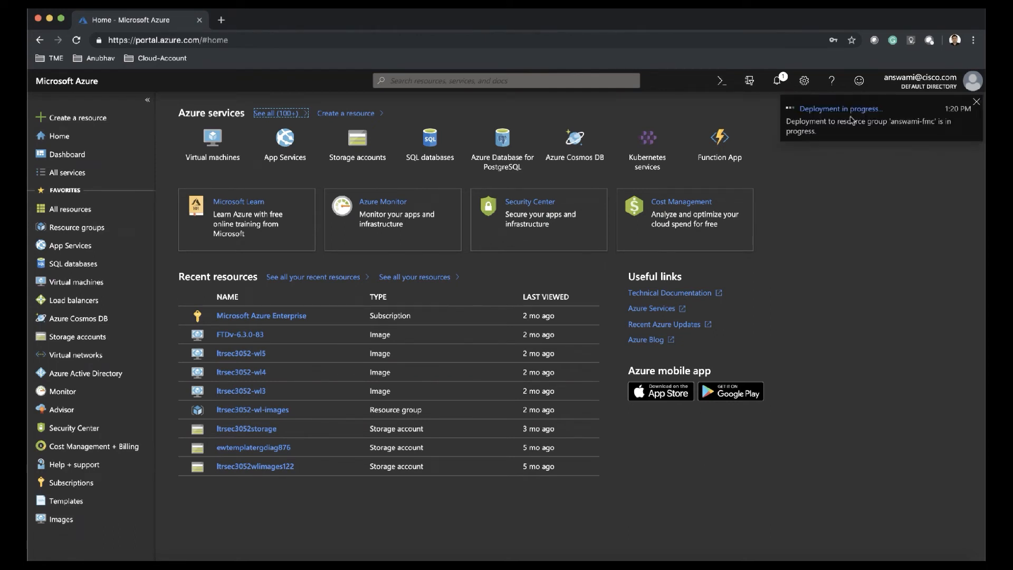
- Watch the deployment from its notification, refresh until it completes, and go back to Home
left_click(851, 109)
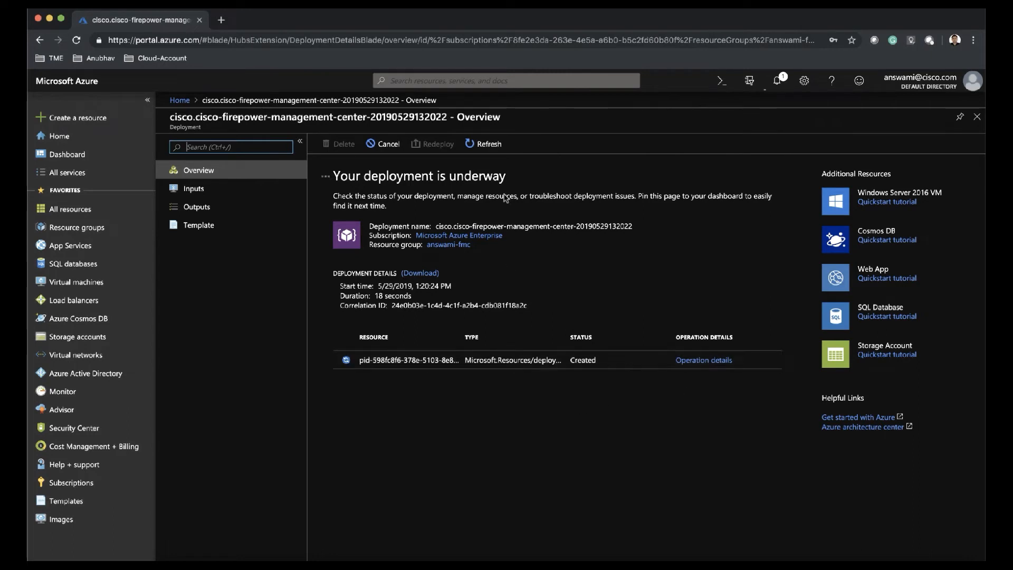
left_click(483, 150)
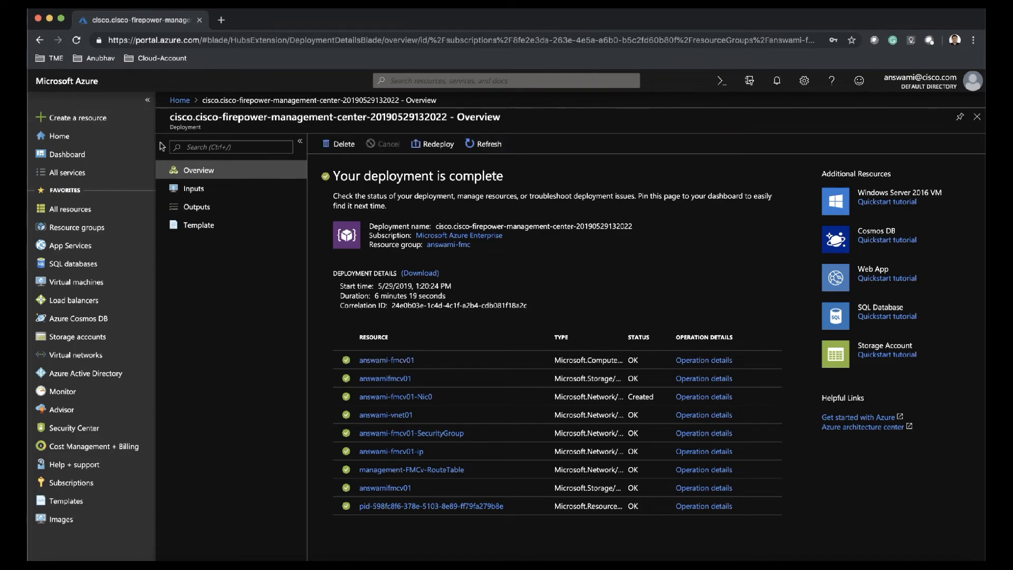
left_click(81, 85)
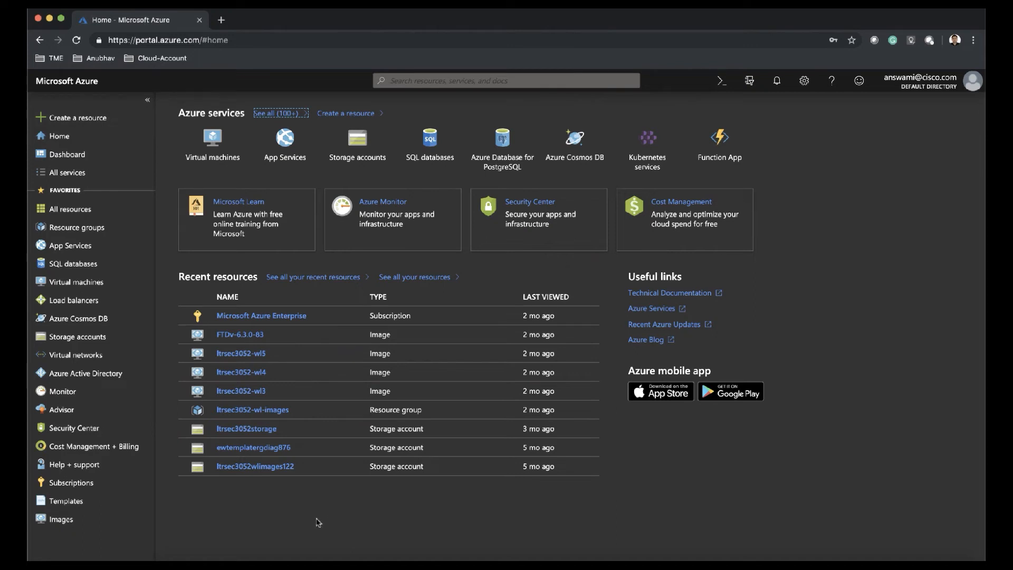
- Open the answami-fmc resource group and copy the FMCv public IP 52.147.168.97 from answami-fmcv01-ip
left_click(93, 228)
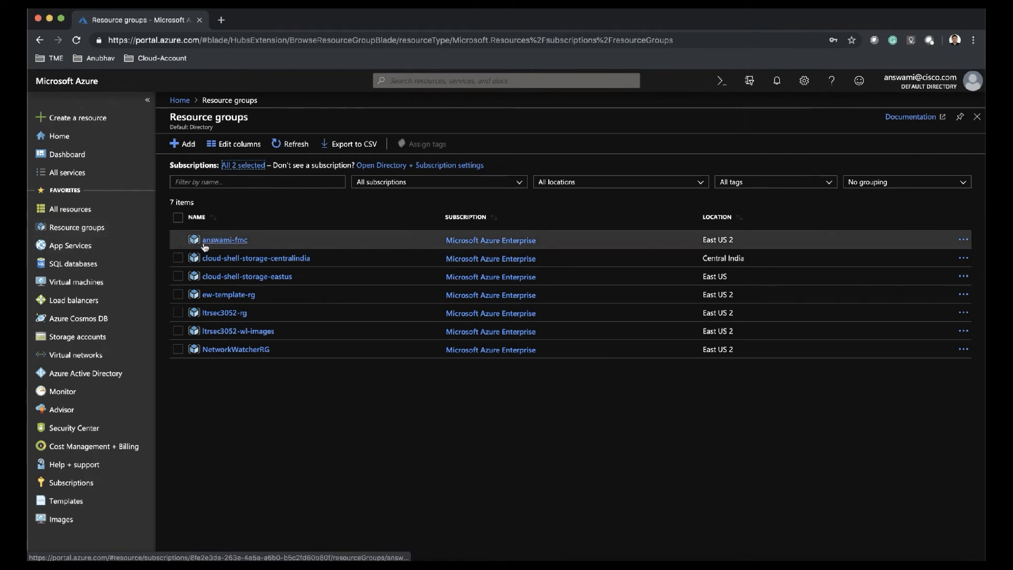
left_click(204, 242)
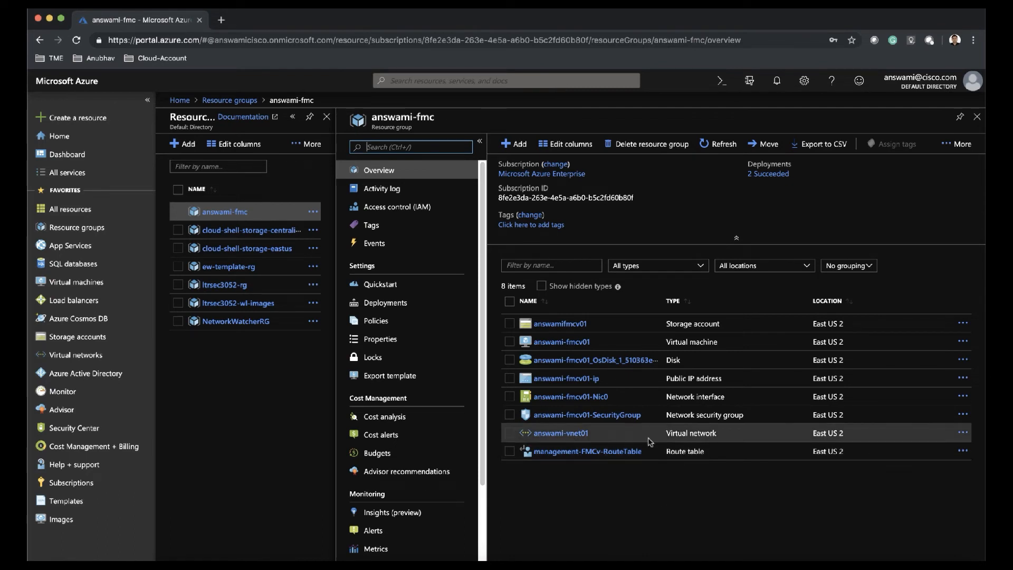
left_click(650, 381)
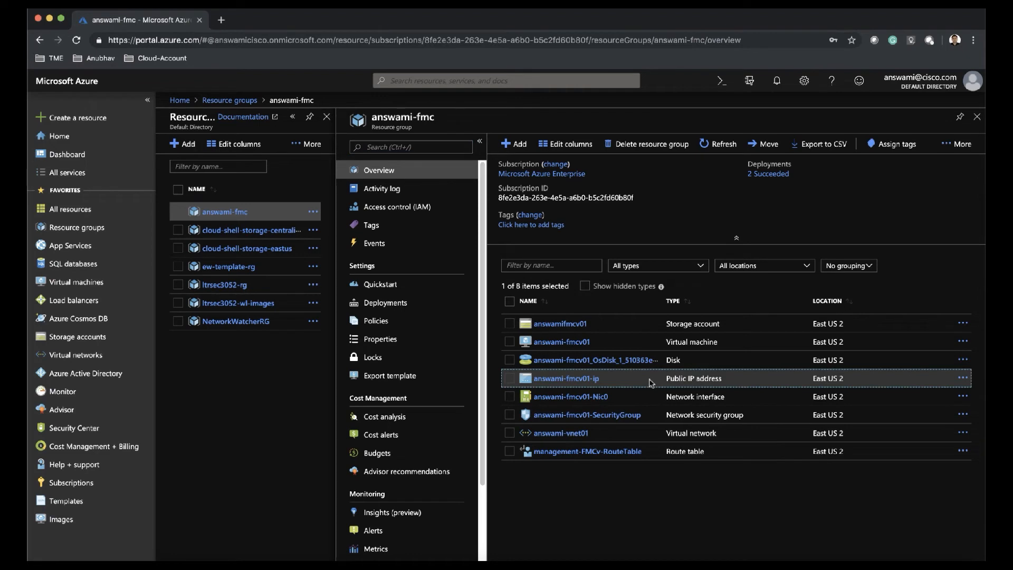
left_click(591, 383)
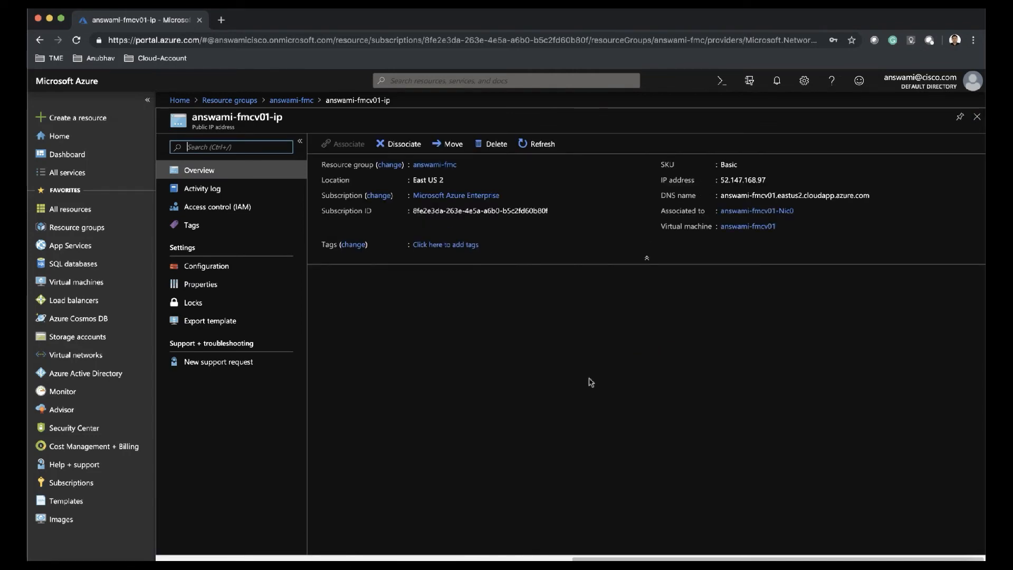
left_click(773, 180)
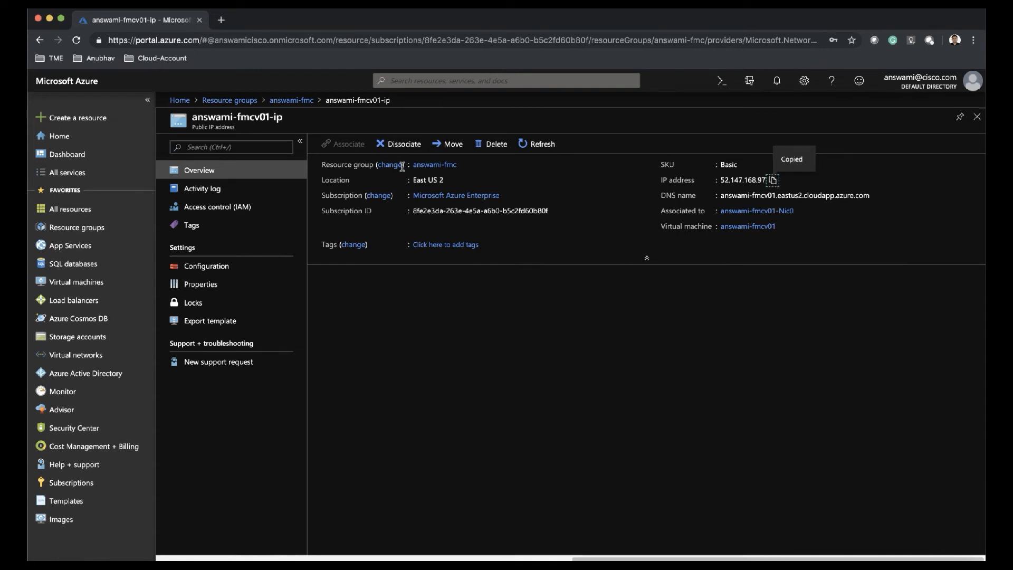
- Inspect the answami-fmcv01-SecurityGroup network security group, then return to the resource group
left_click(292, 100)
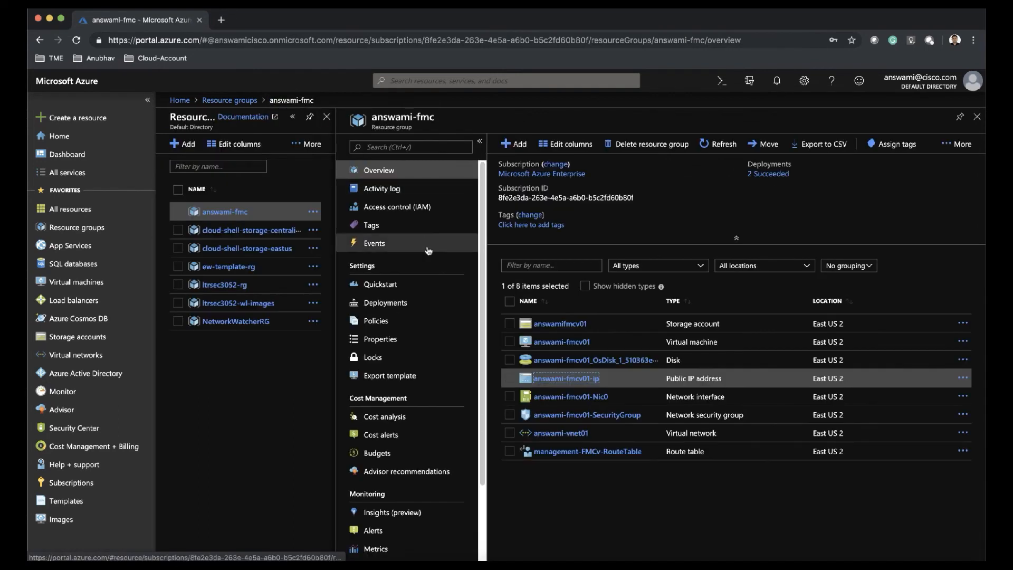
left_click(604, 417)
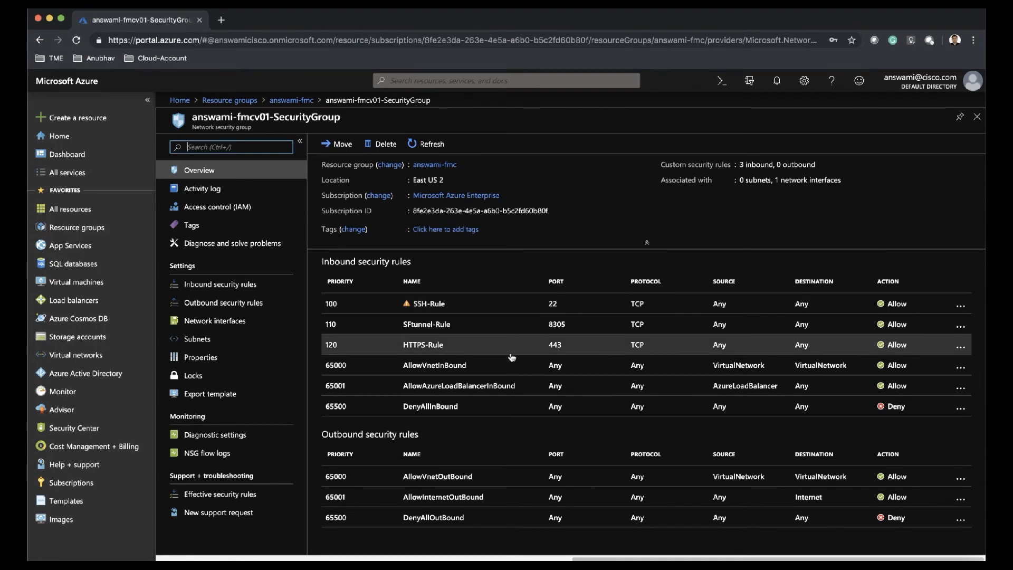
left_click(291, 101)
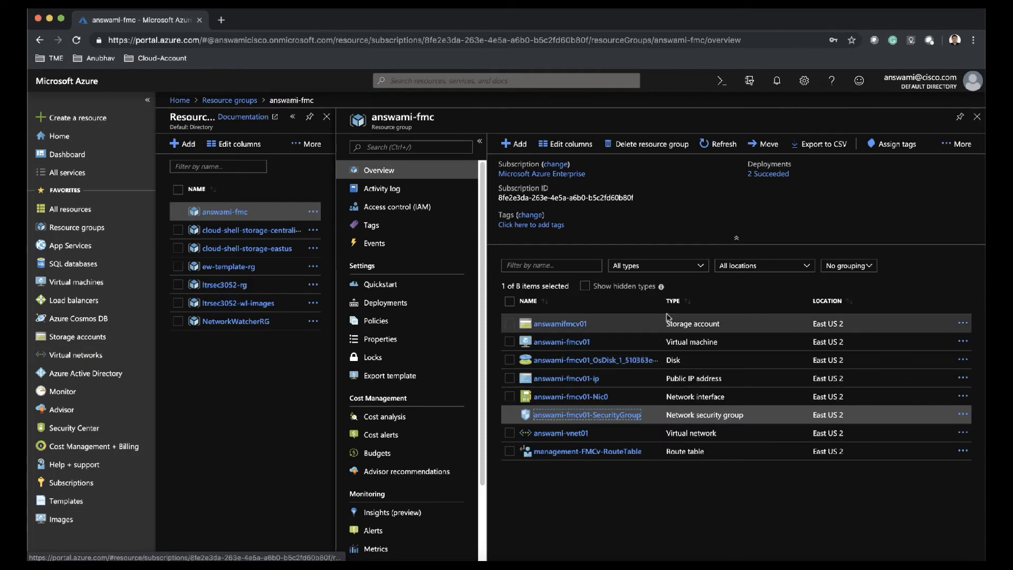
- Widen the Name column, check the FMC network interface's IP addresses, and start a new browser tab
left_click_drag(664, 301, 708, 301)
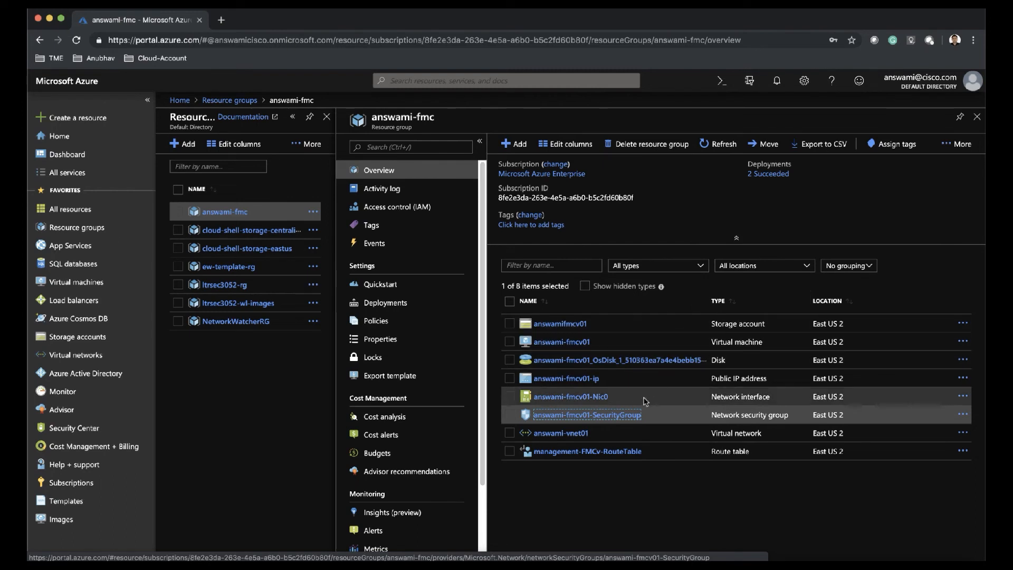
left_click(608, 403)
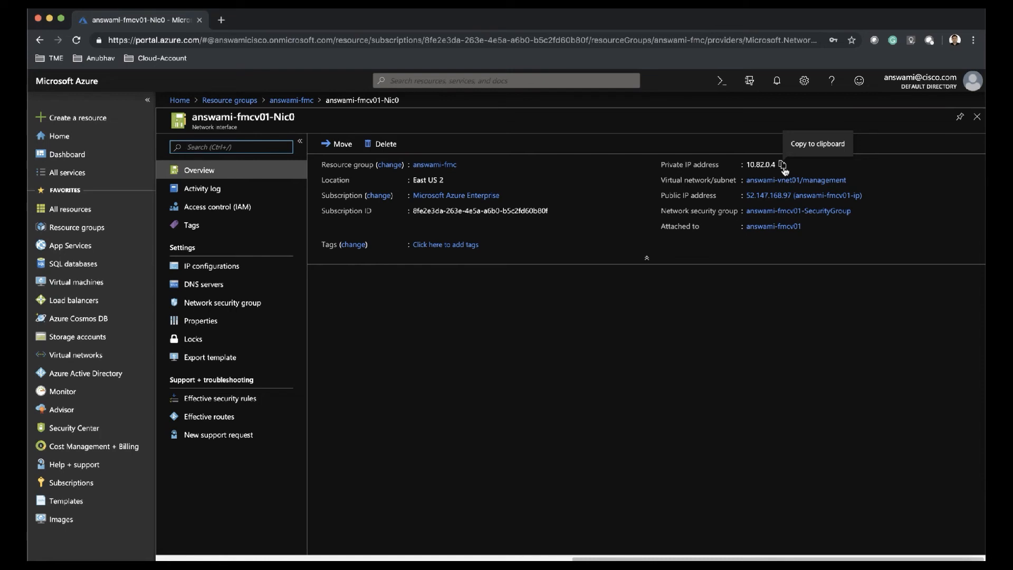
left_click(308, 100)
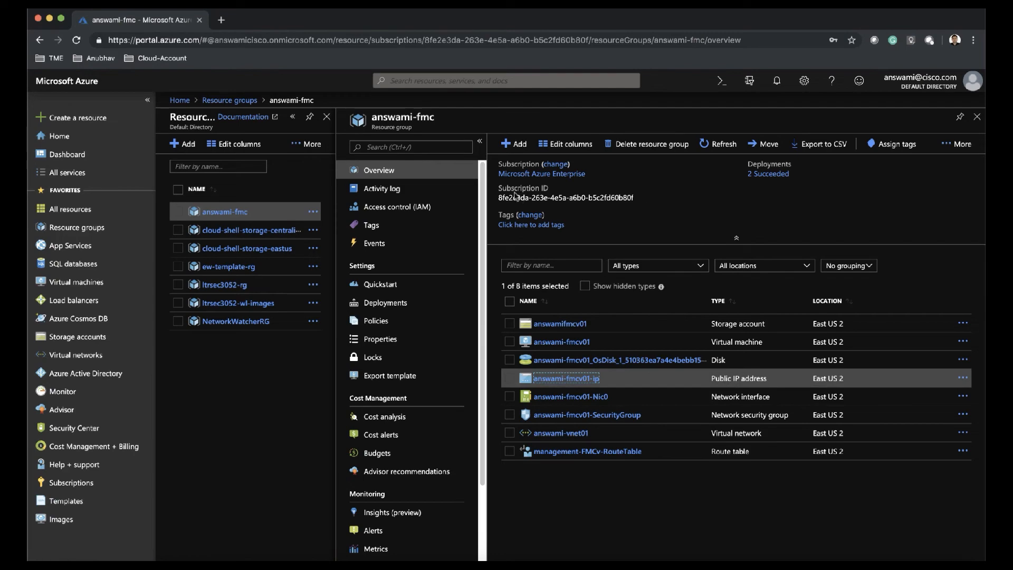
left_click(221, 20)
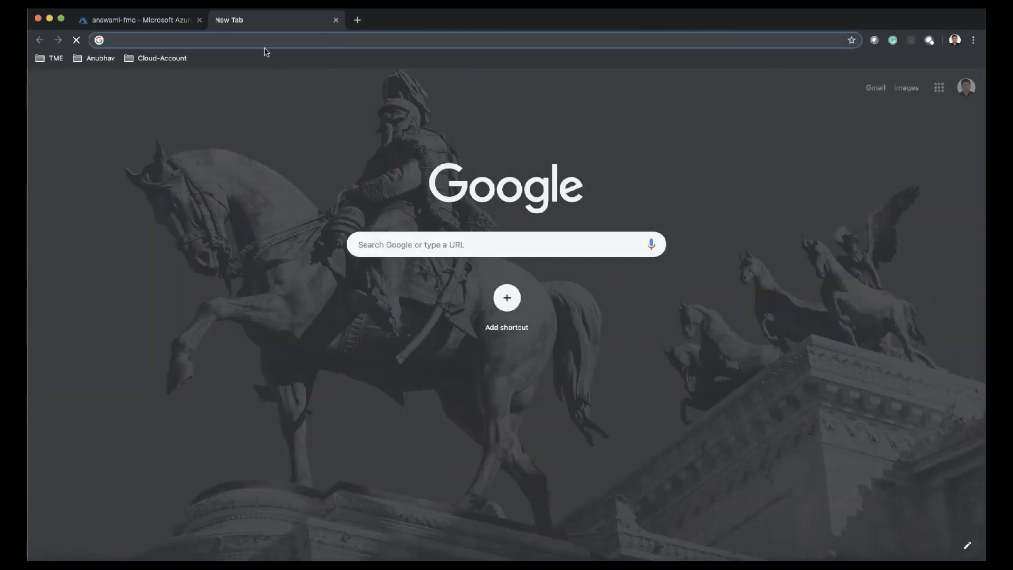
- Browse to 52.147.168.97 and log in to the FMC console as admin with the password
key("super+v")
key("Return")
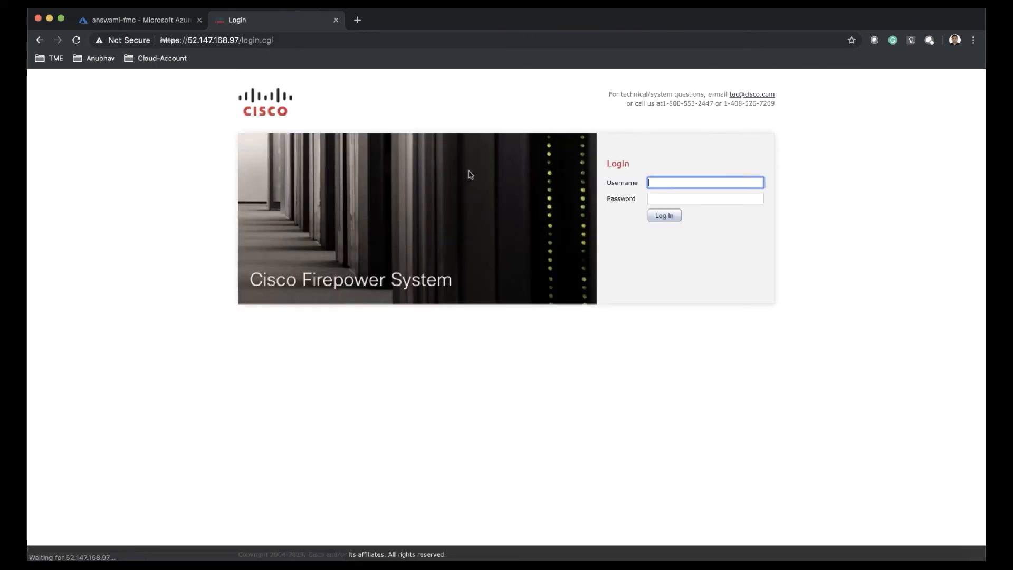
type("admin")
key("Tab")
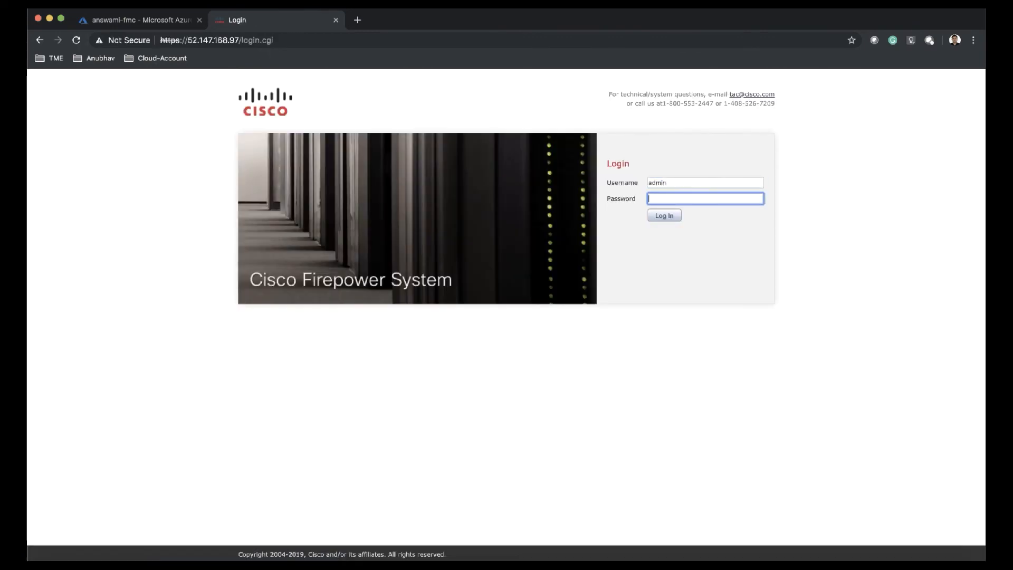
type("********")
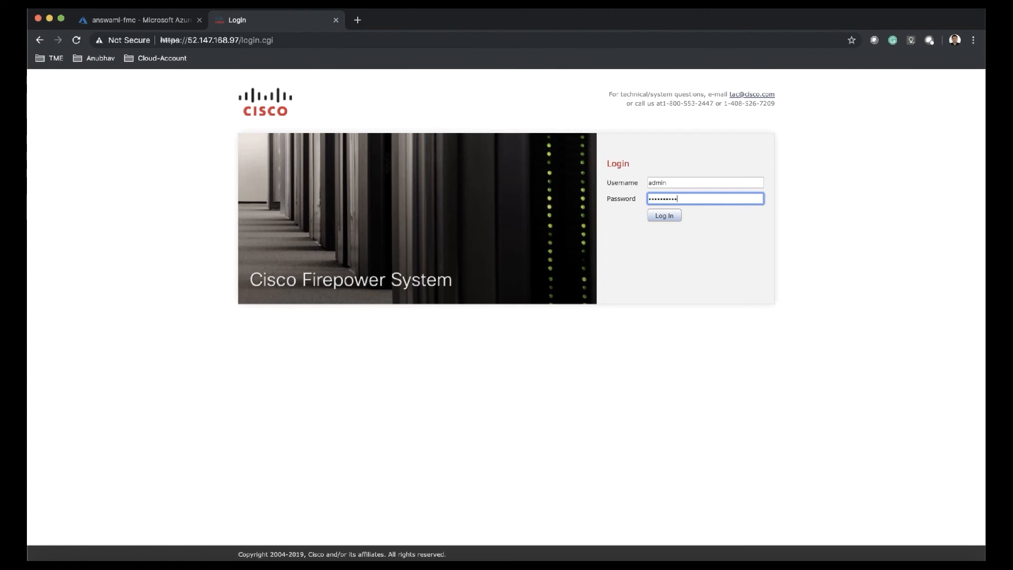
left_click(665, 216)
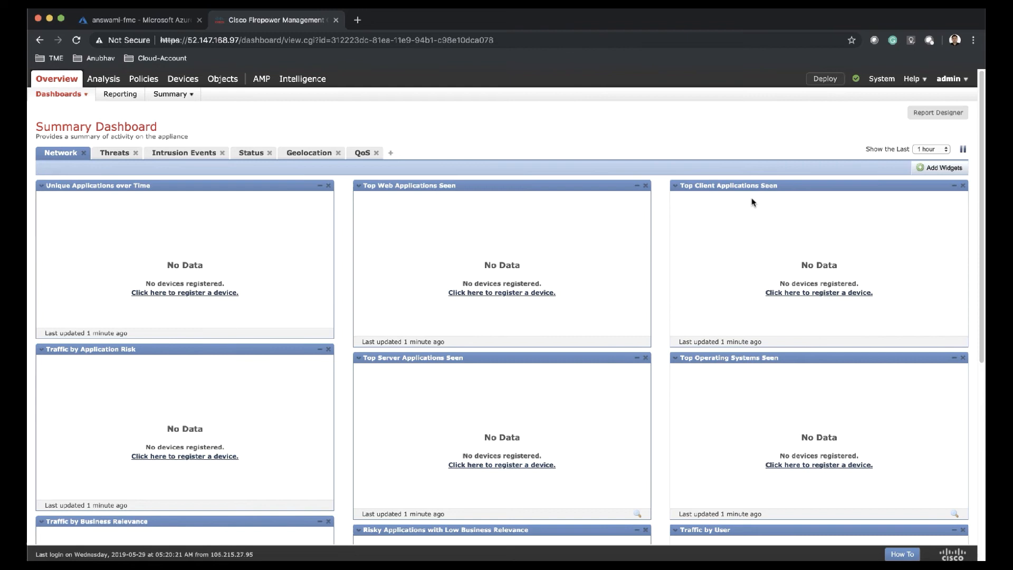
- Switch Smart Licenses to Evaluation Mode via System > Licenses, then return to Overview
left_click(882, 79)
mouse_move(810, 95)
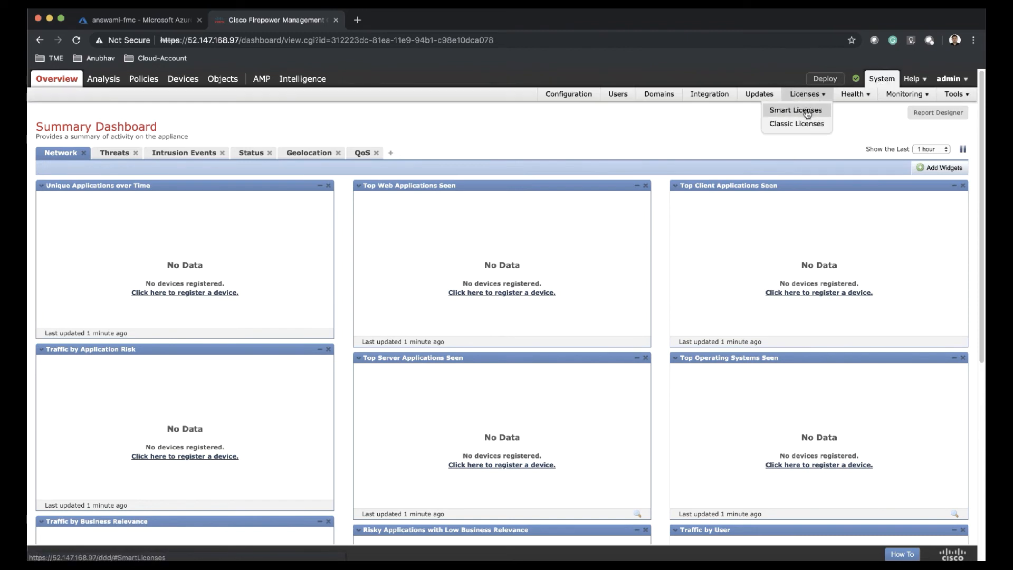
left_click(807, 112)
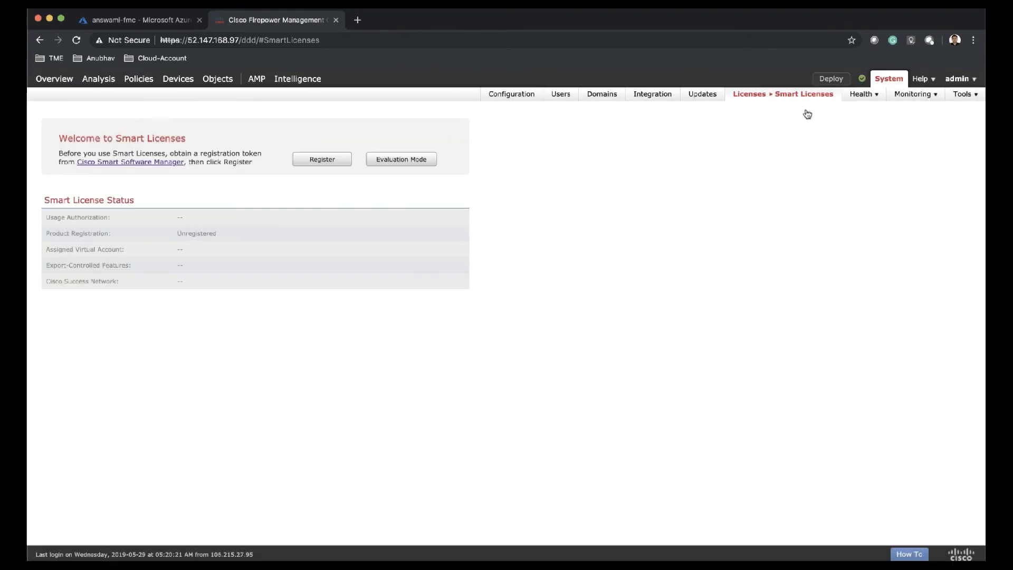
left_click(427, 162)
left_click(502, 367)
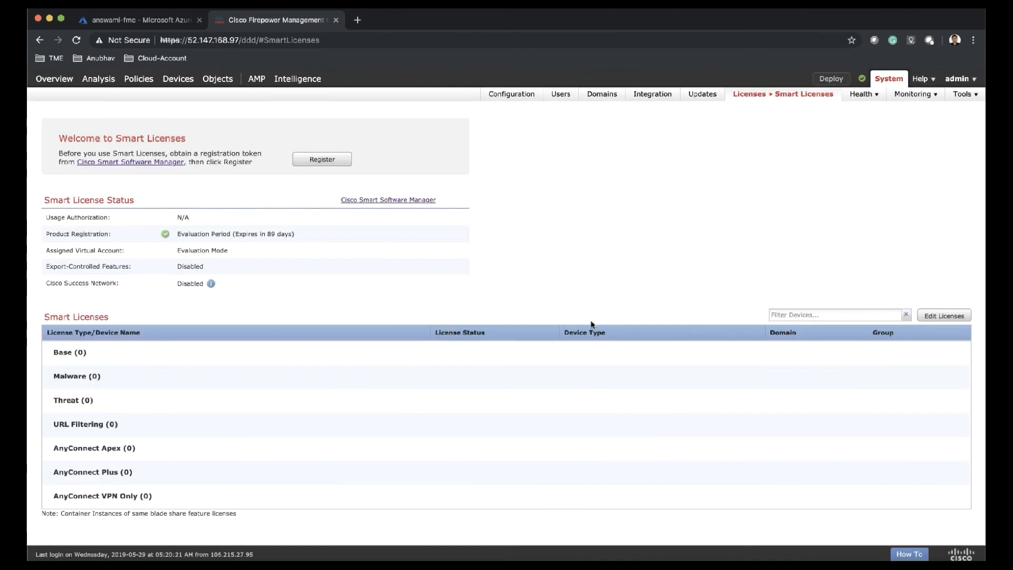
left_click(55, 79)
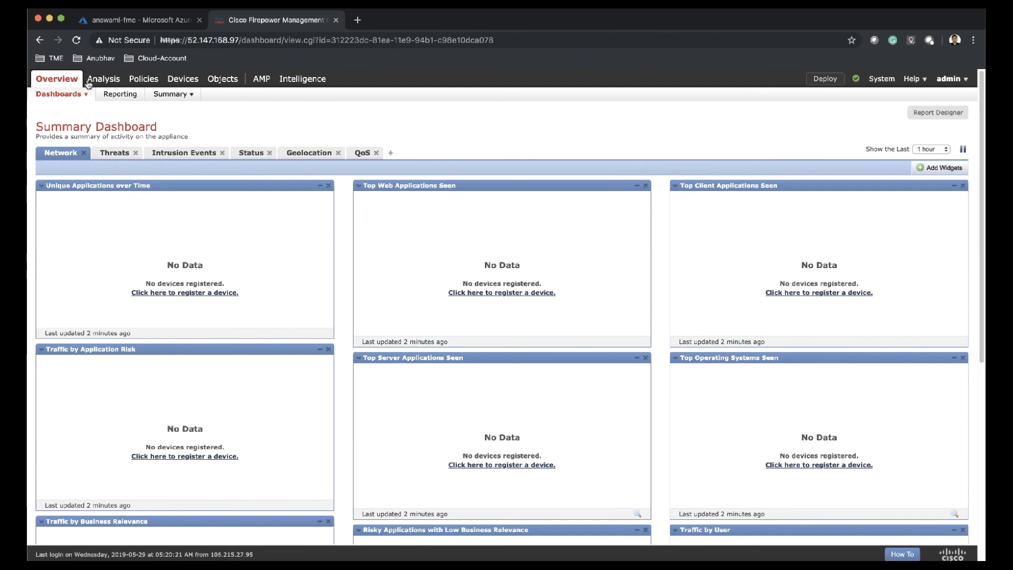
- Add a new device with host 10.82.0.100, display name FTDv01 and the registration key
mouse_move(177, 83)
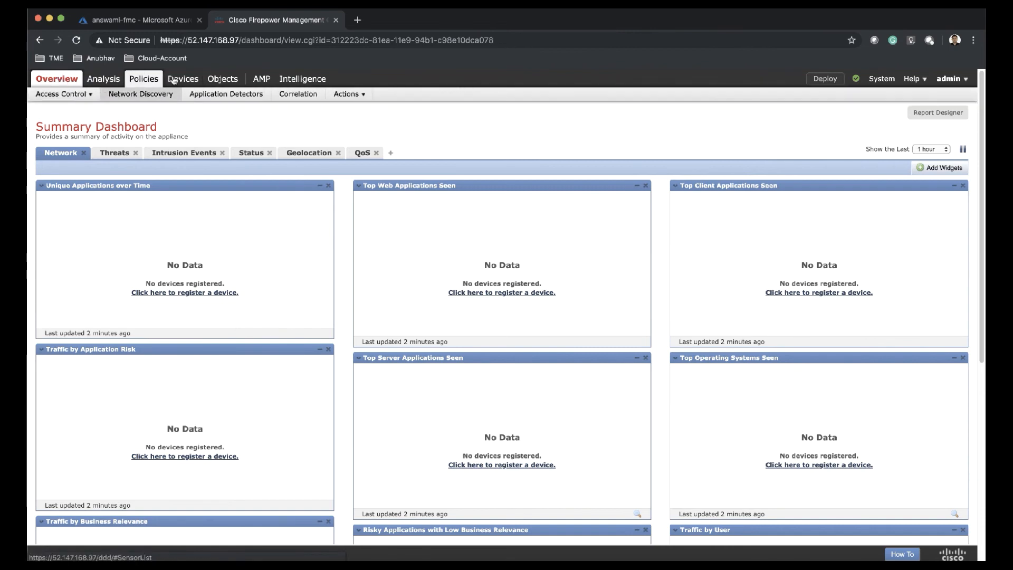
left_click(177, 80)
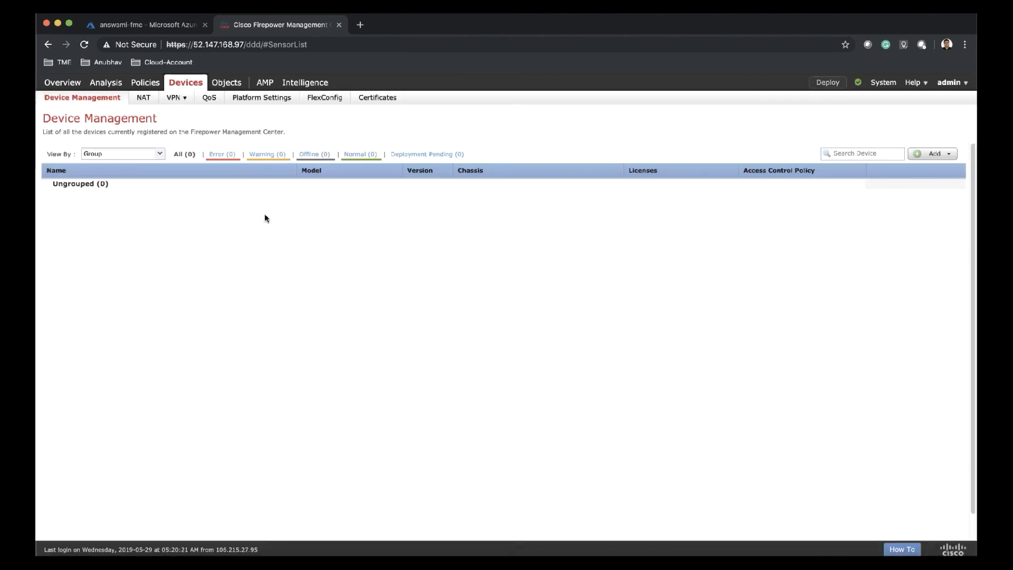
left_click(950, 155)
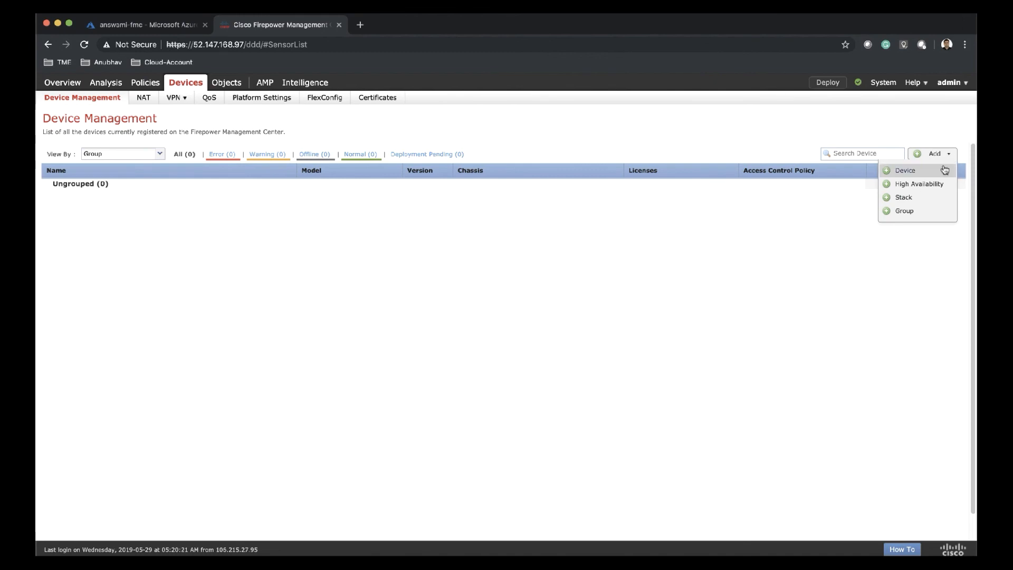
left_click(943, 169)
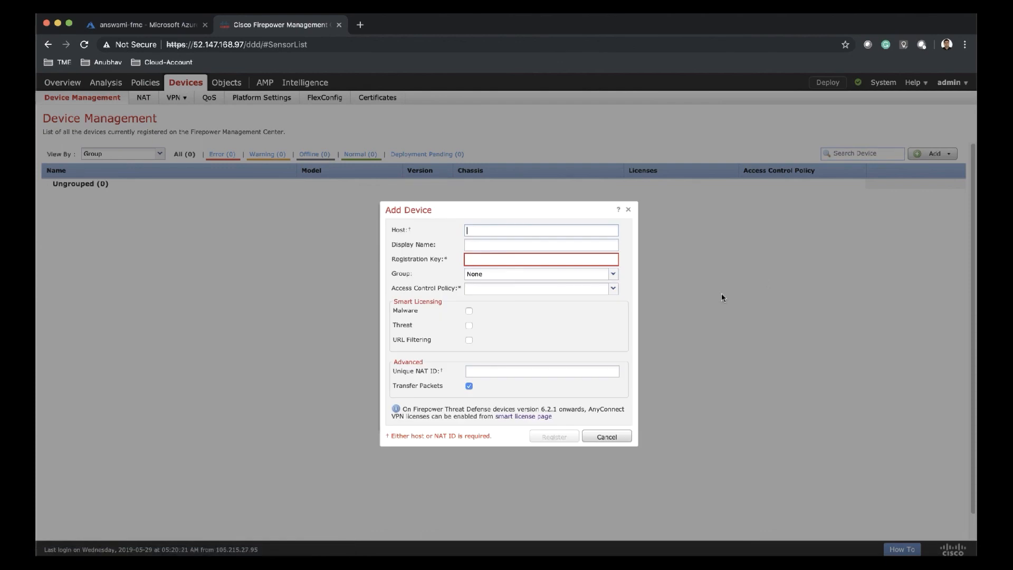
type("10.82.0.100")
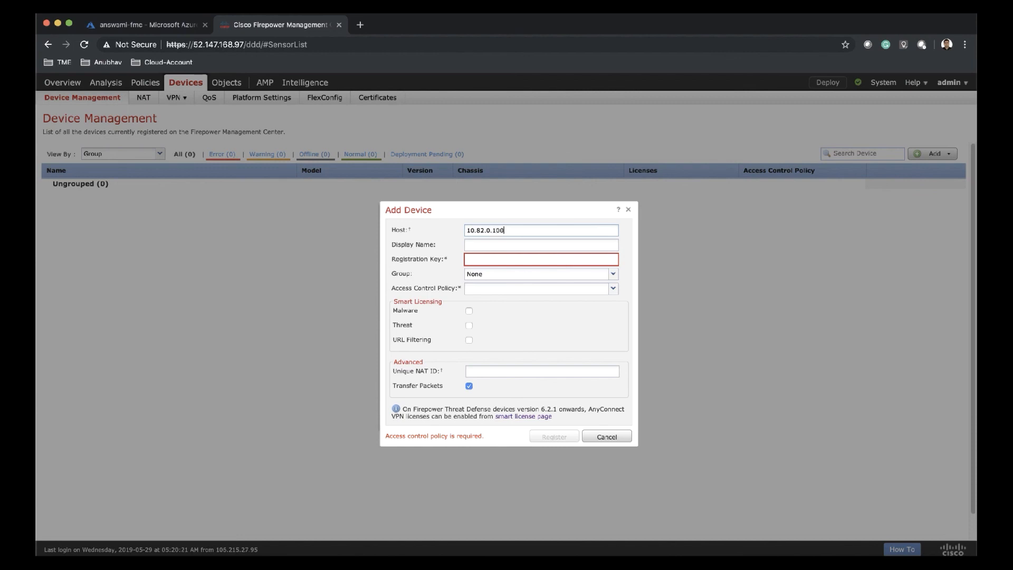
key("Tab")
type("F")
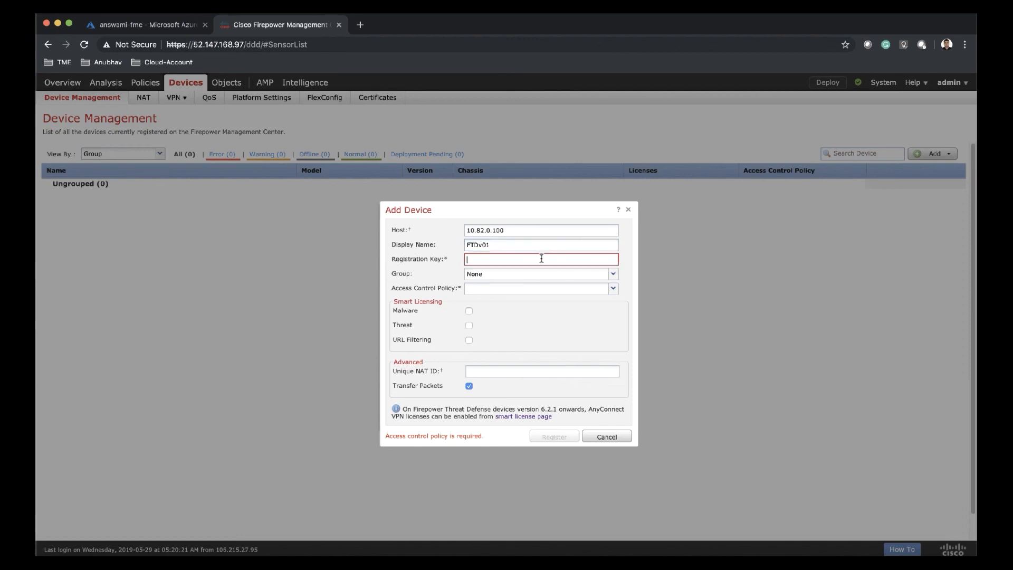
type("cisco123")
- Leave the device in no group and create access control policy 'acp' with Network Discovery default action
left_click(520, 275)
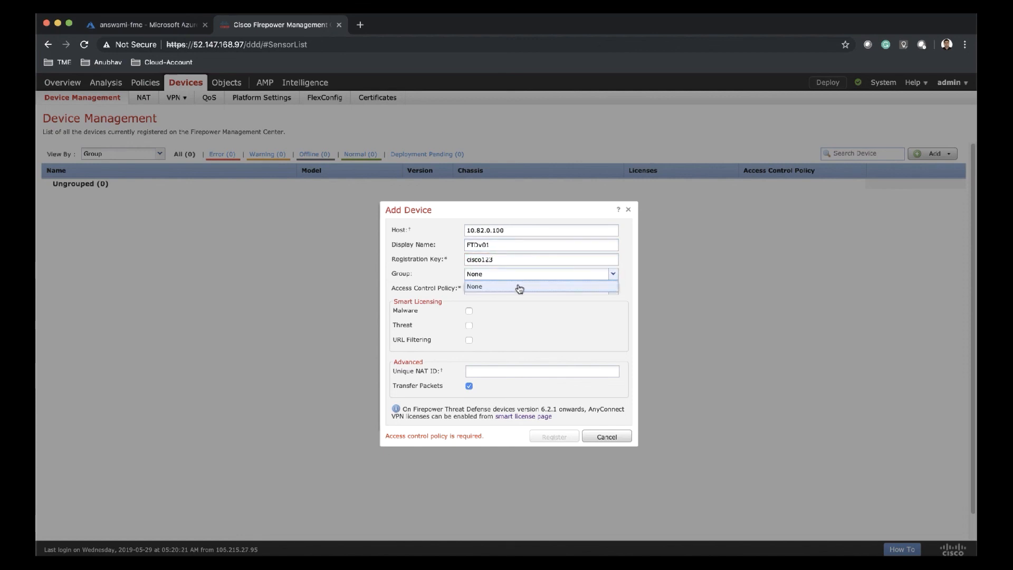
left_click(520, 288)
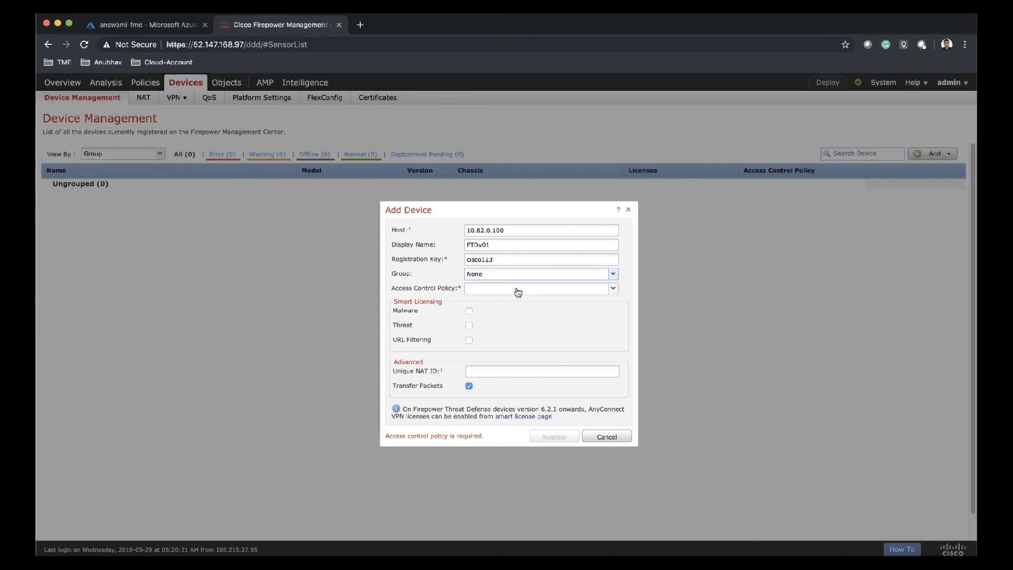
left_click(519, 292)
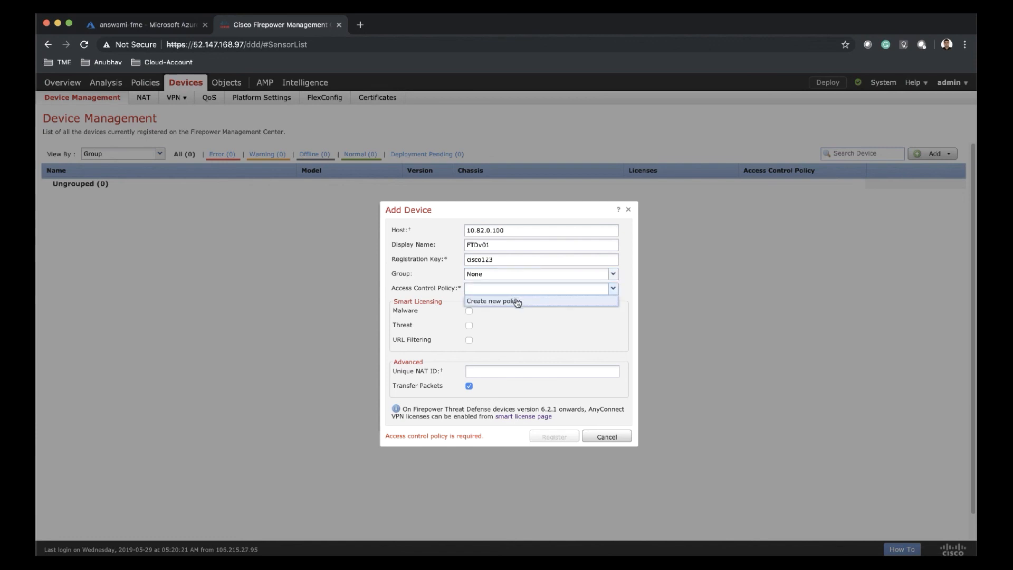
left_click(517, 302)
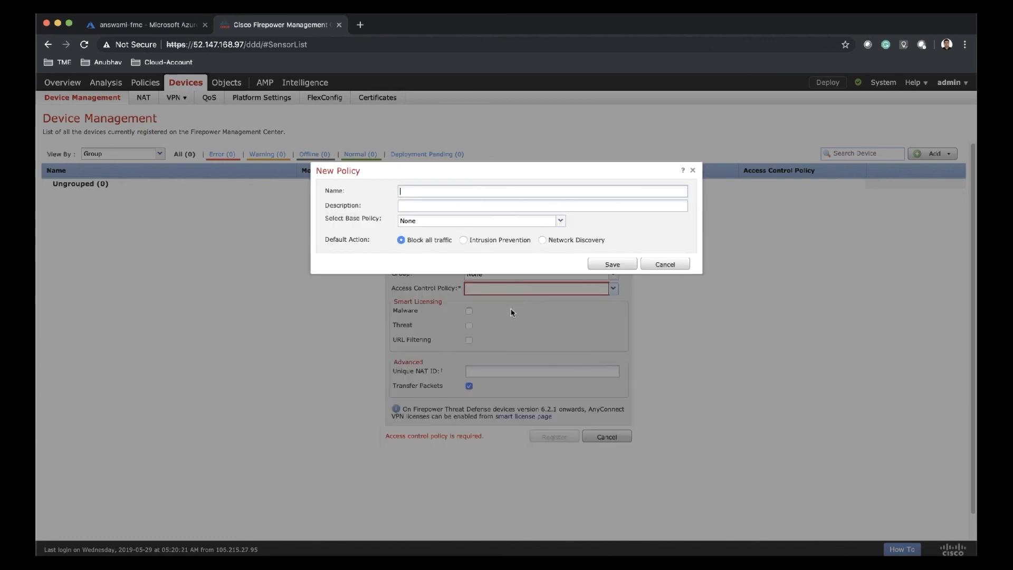
type("acp")
left_click(555, 241)
left_click(596, 262)
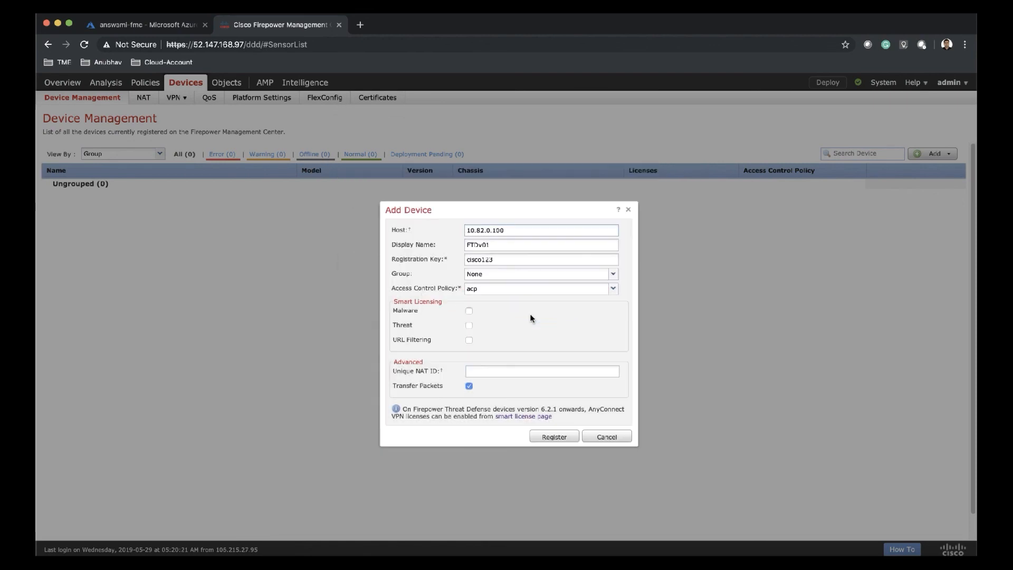
- Enable the Malware, Threat and URL Filtering licences and register FTDv01
left_click(469, 311)
left_click(470, 325)
left_click(469, 340)
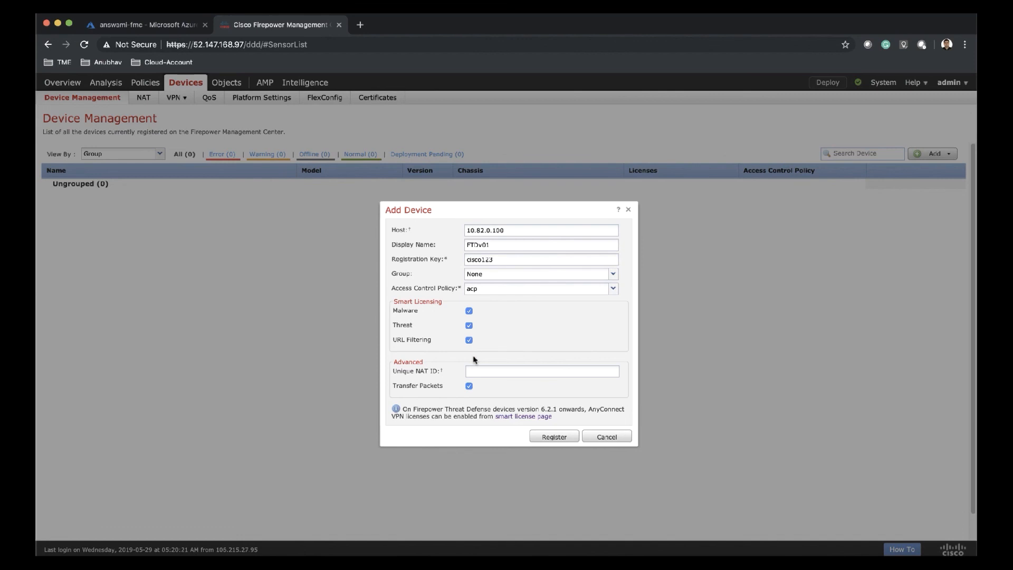
left_click(555, 438)
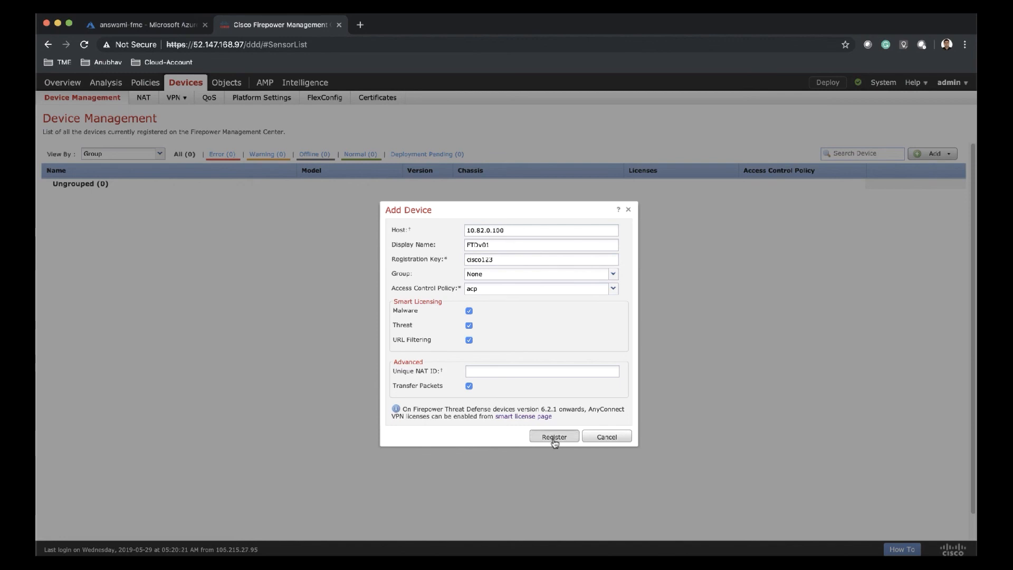